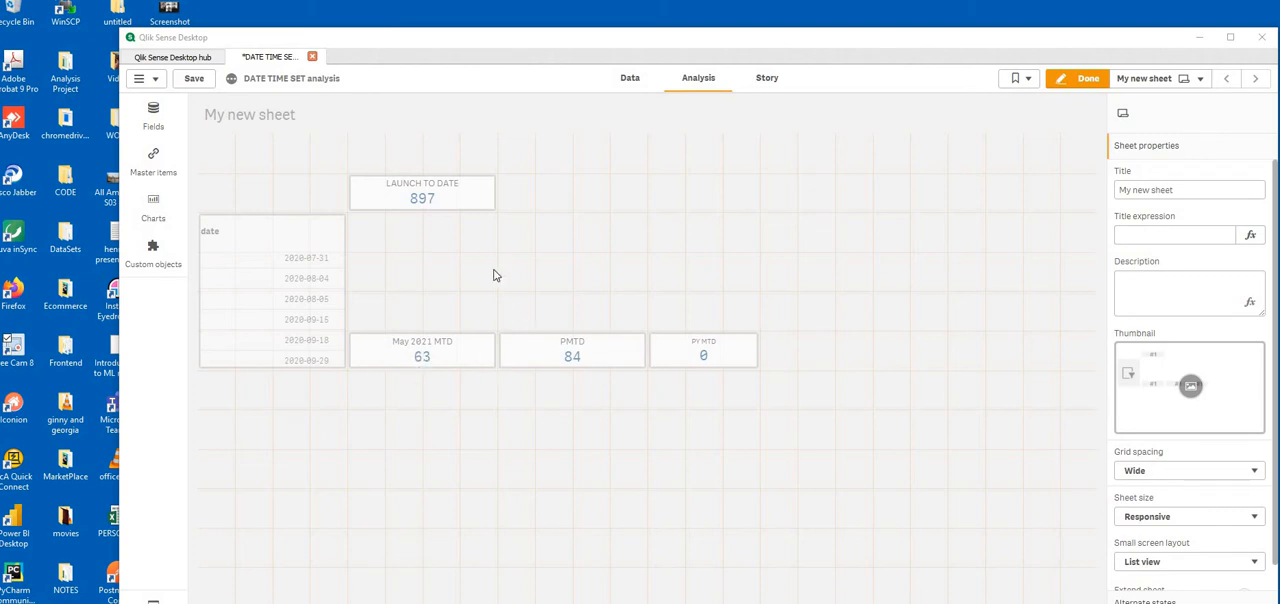
Narrow the LAUNCH TO DATE and May 2021 MTD KPIs by pulling in their right edges by one grid column
click(490, 192)
drag(495, 195, 455, 198)
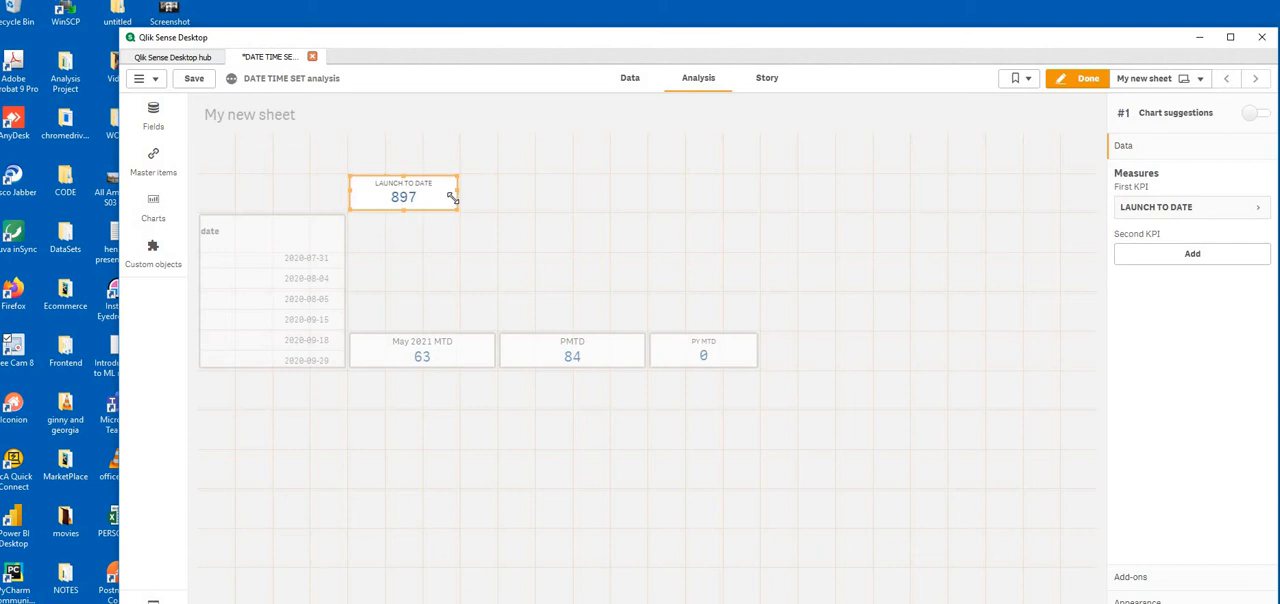
click(481, 349)
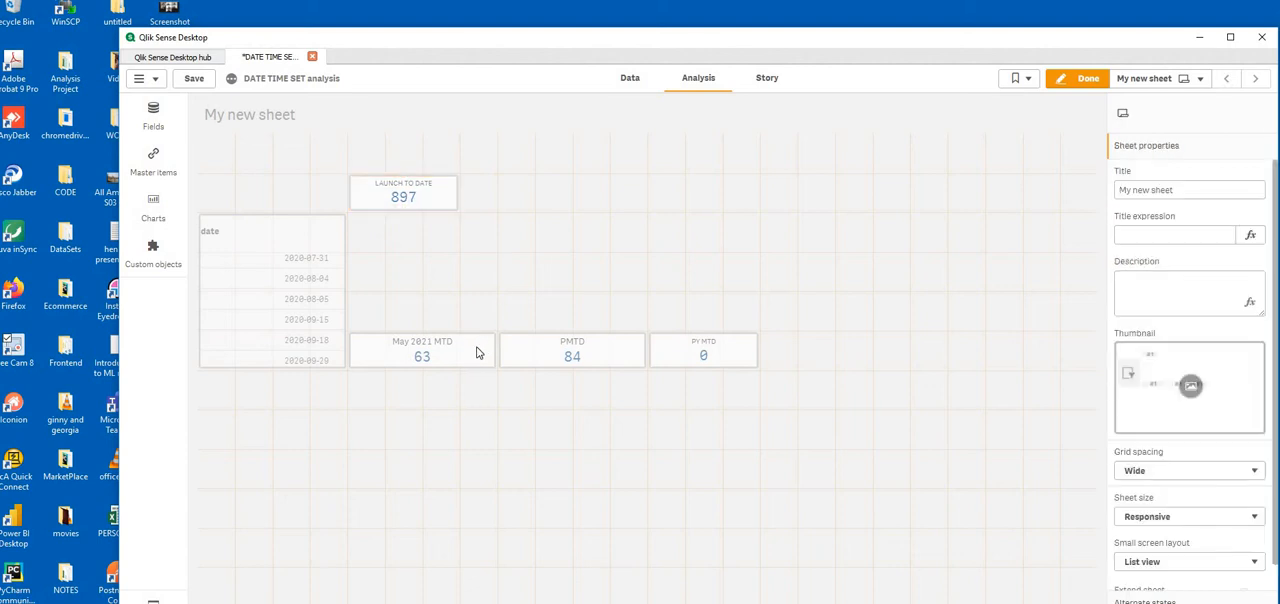
drag(496, 349, 458, 349)
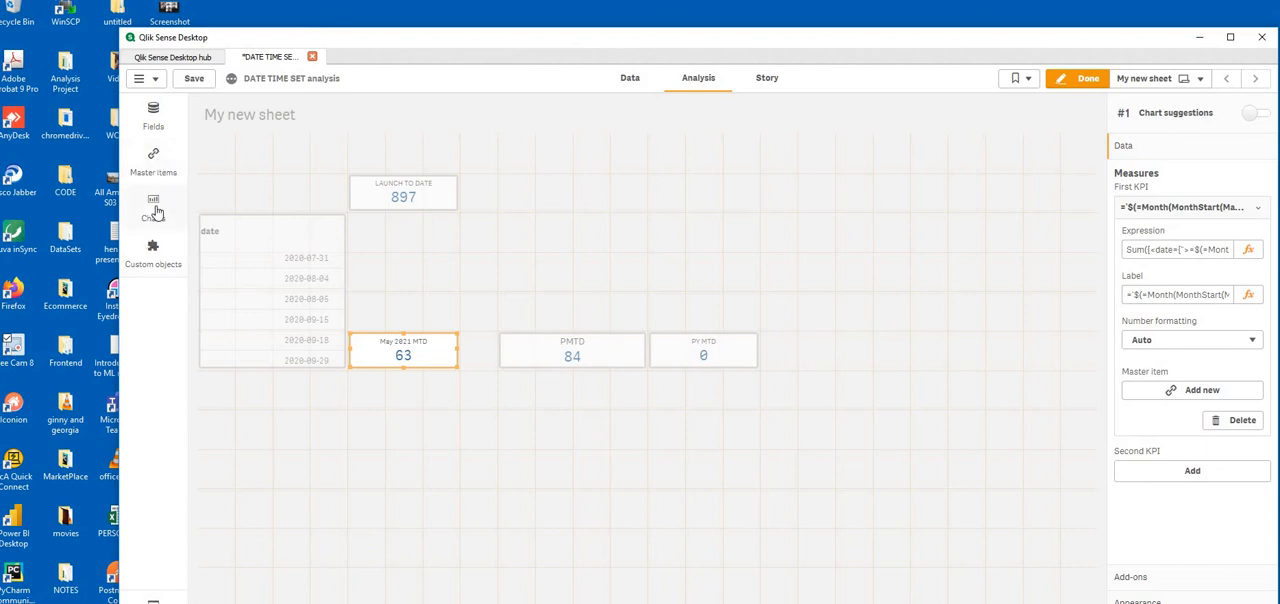
Add a new KPI chart beside the LAUNCH TO DATE KPI and reduce its height to end level with it
click(153, 210)
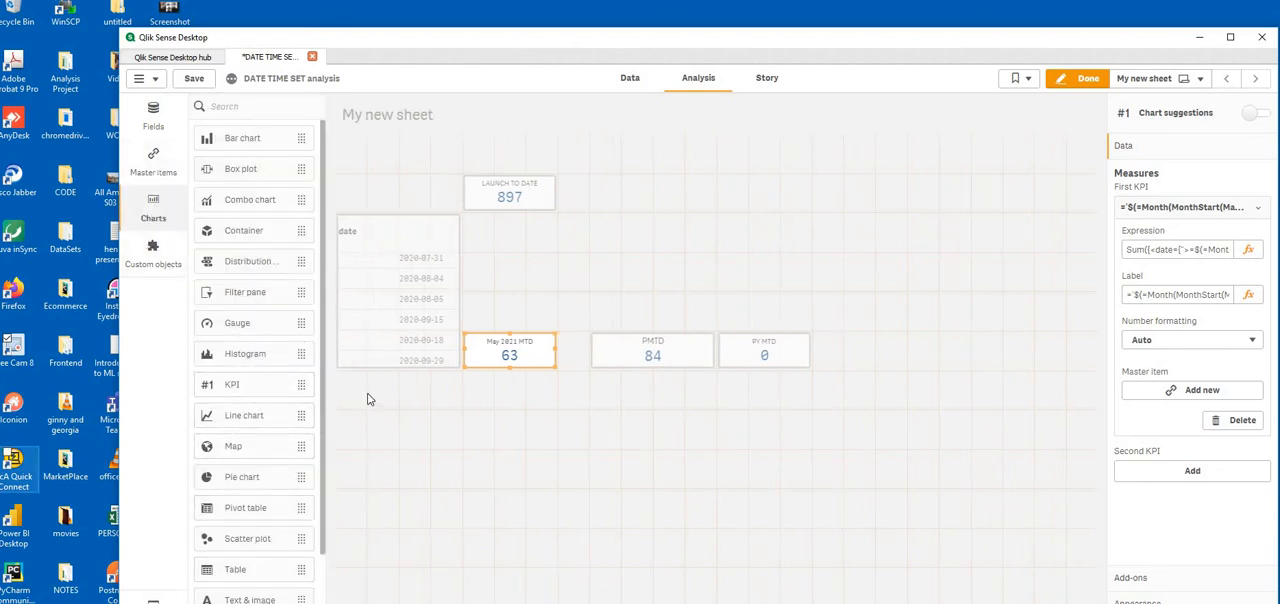
drag(268, 388, 588, 216)
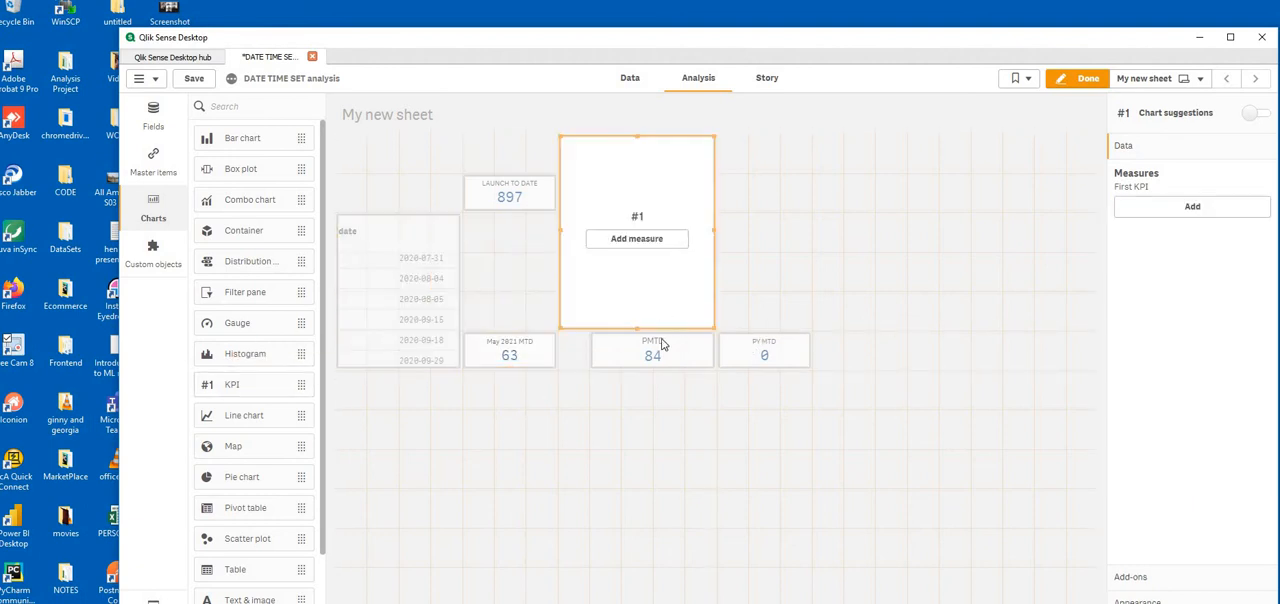
drag(645, 317, 651, 209)
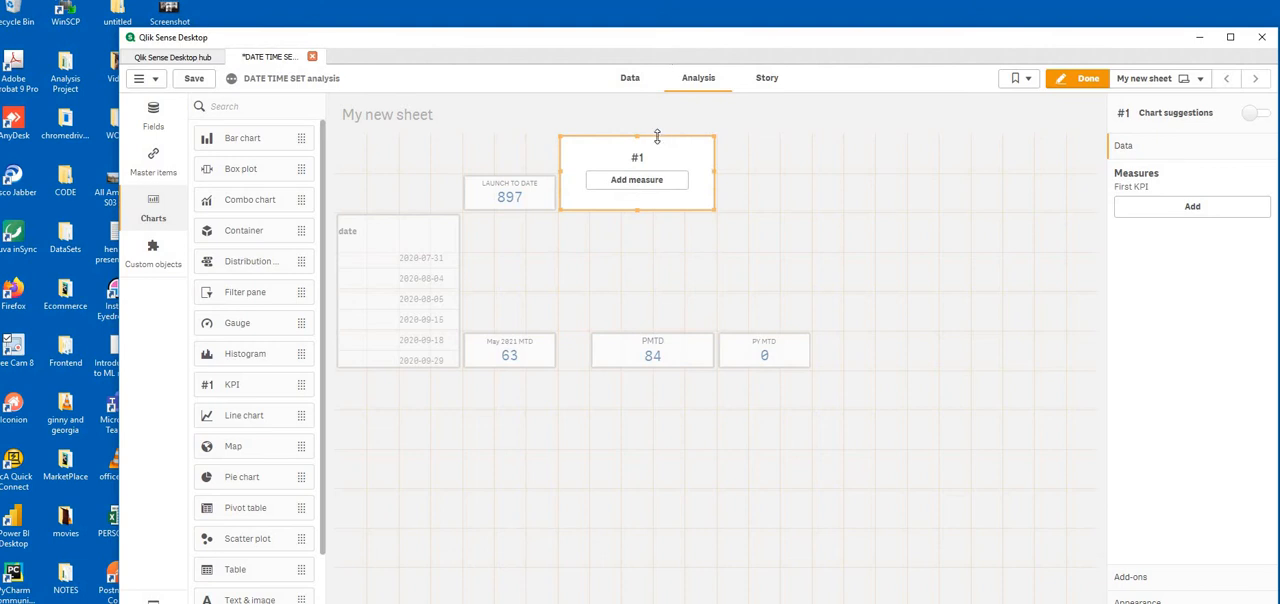
Set the new KPI's measure to Sum(users)
click(650, 180)
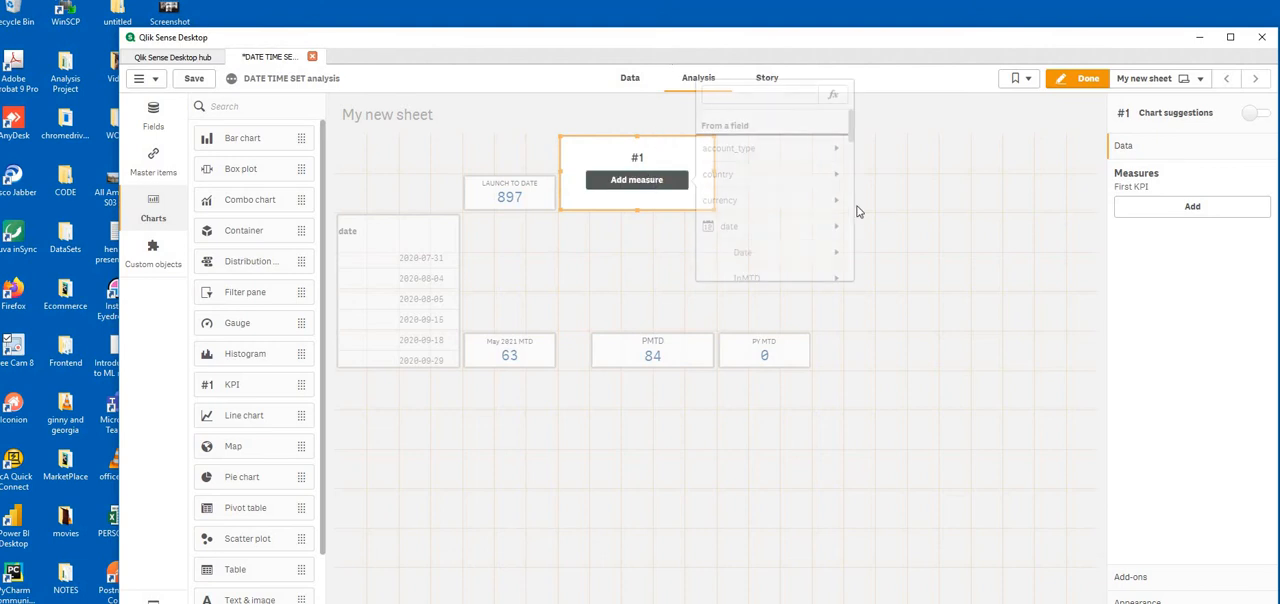
scroll(743, 240, down, 10)
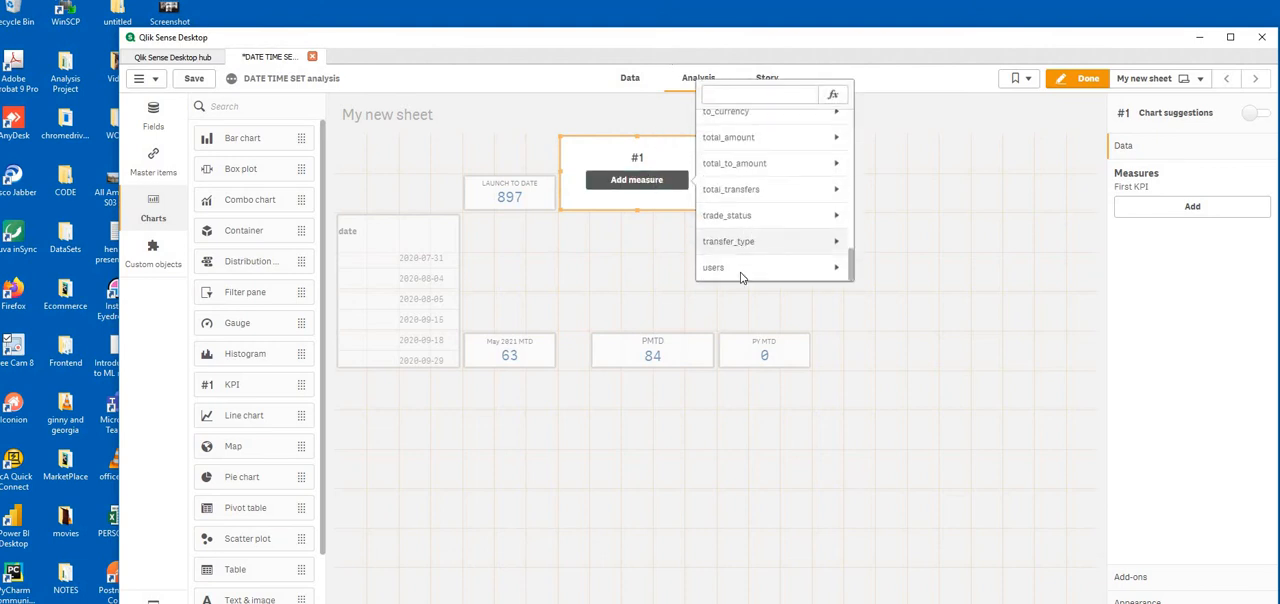
click(742, 274)
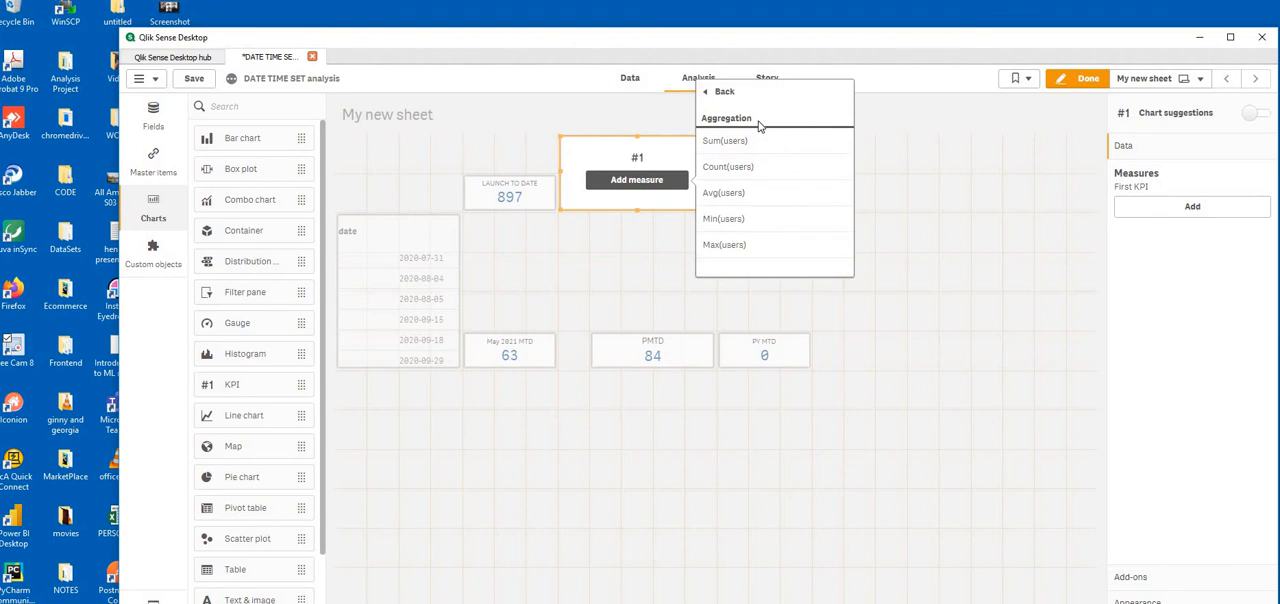
click(766, 143)
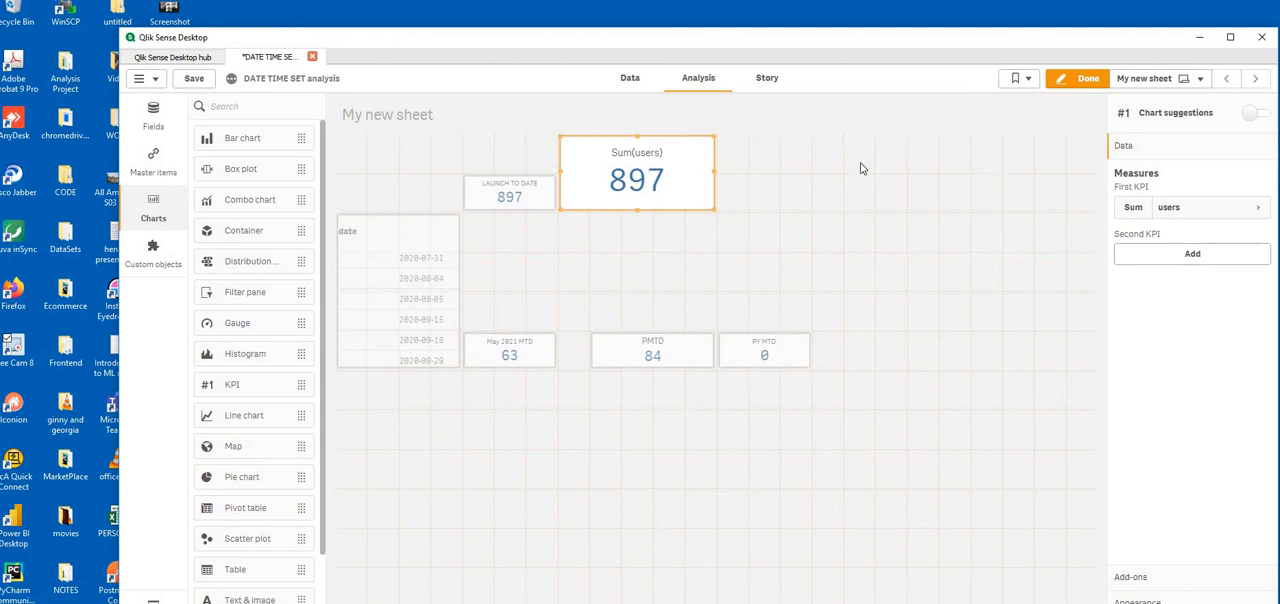
Edit the Sum(users) expression to include a date set modifier with an empty quoted condition, Sum({date={""}}users)
click(1222, 217)
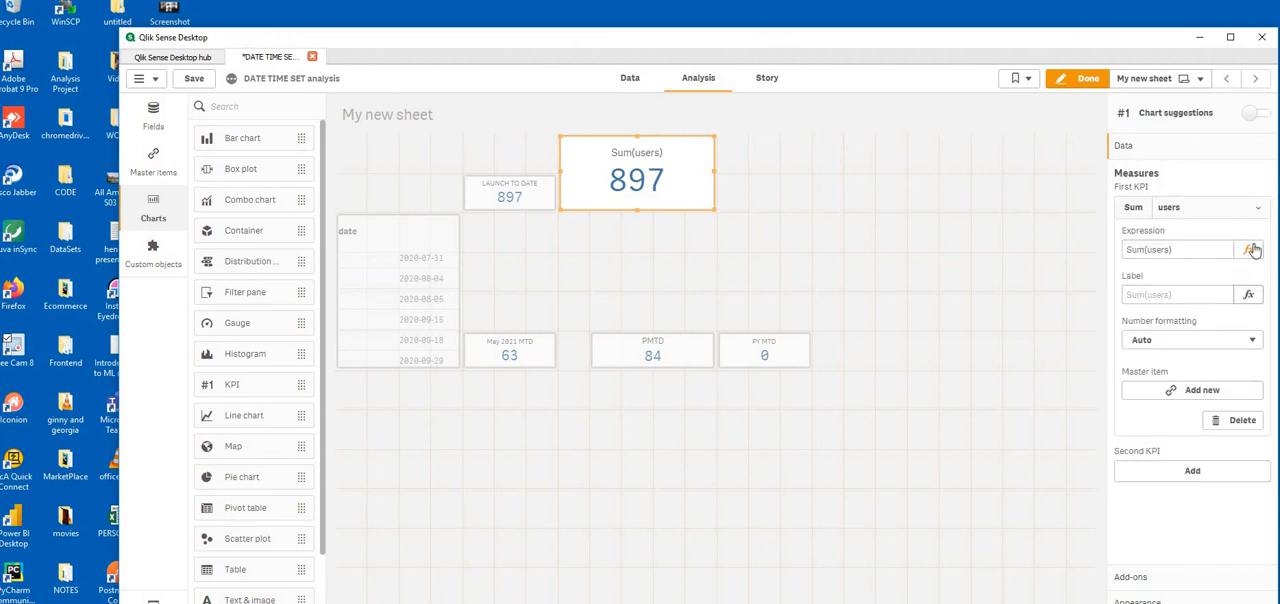
click(1249, 250)
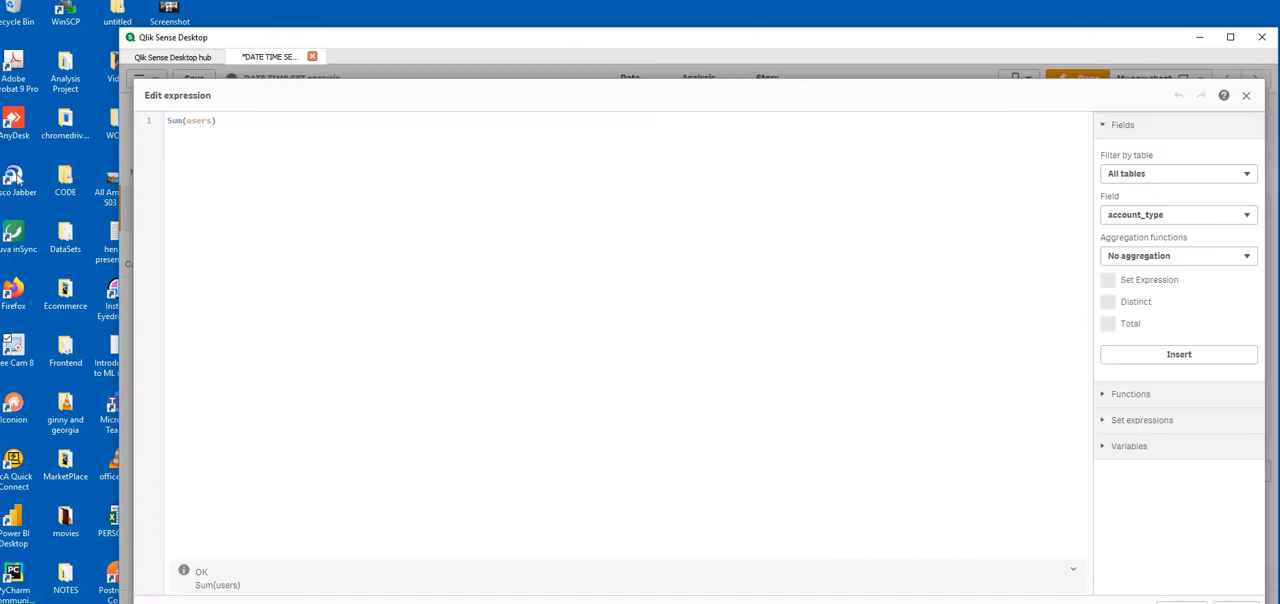
click(187, 120)
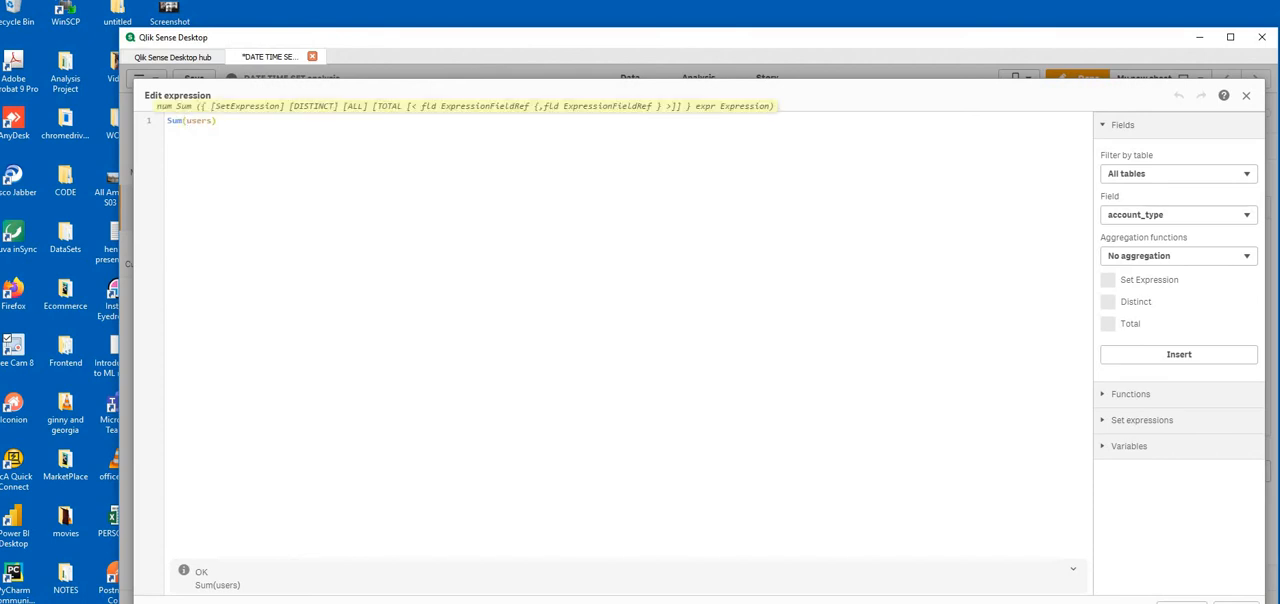
text({)
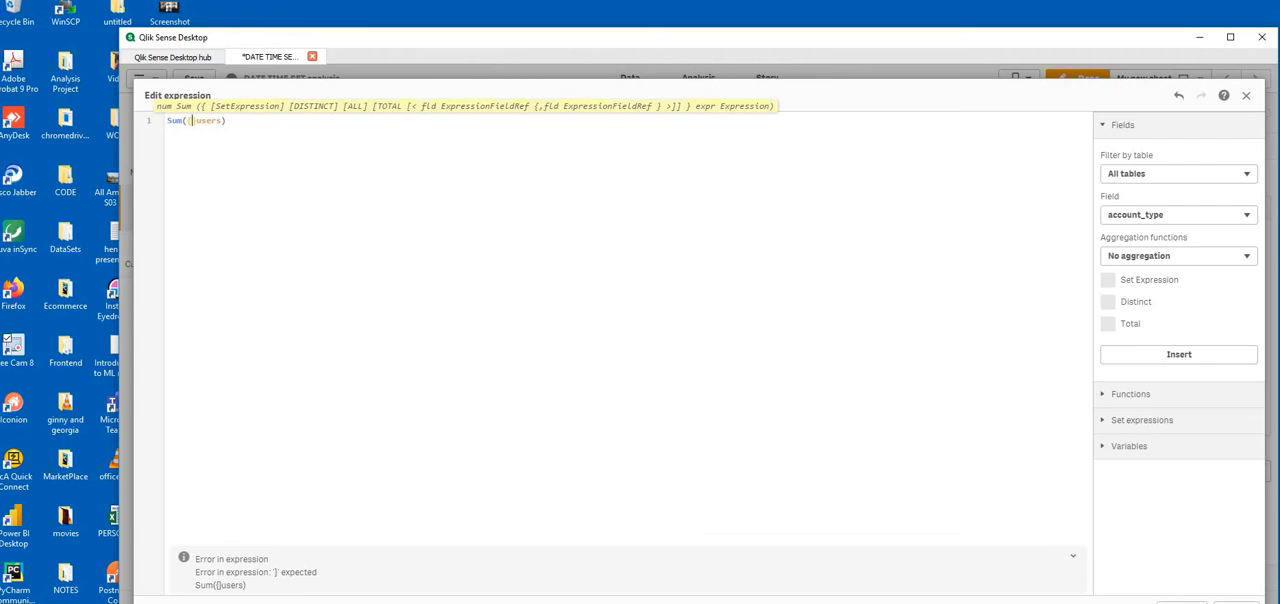
text(date}={"")
key(Left)
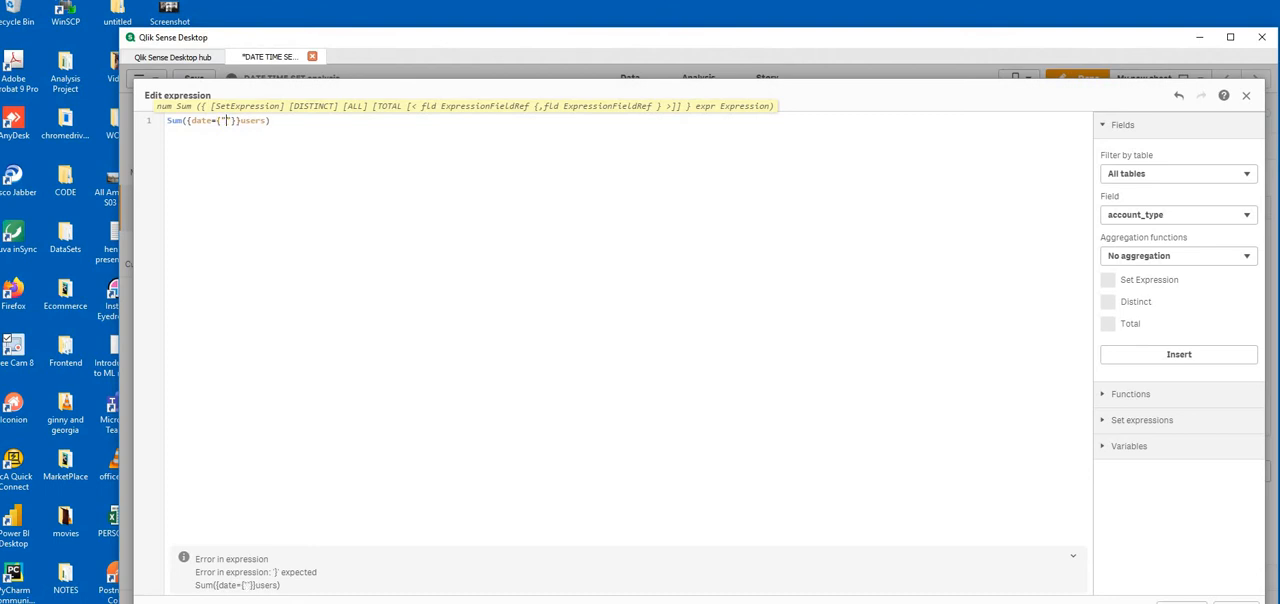
Start the lower date bound inside the quotes as >=$(YearStart(date))
text(>=$())
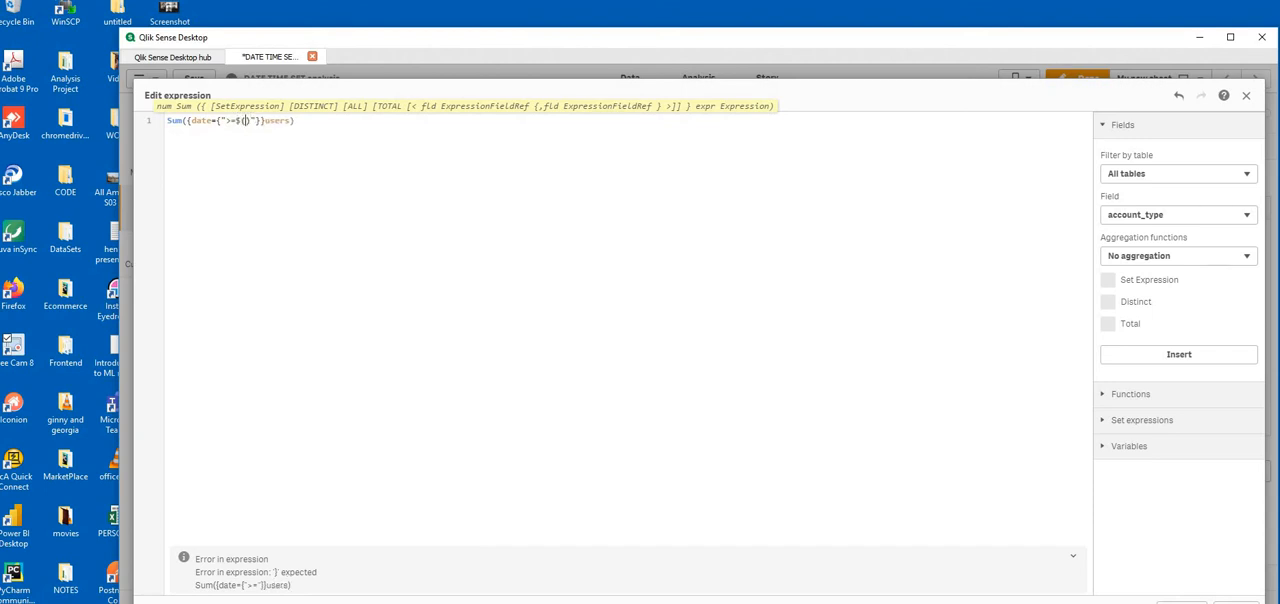
text(YearStart(date)
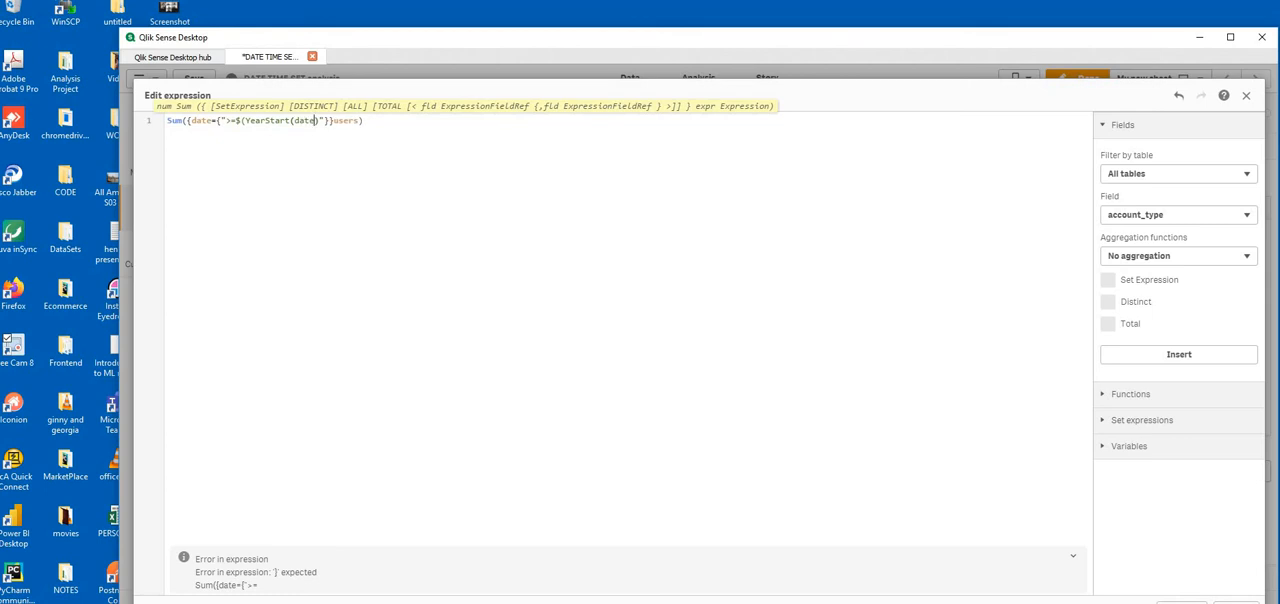
text(())
Wrap date in max and add the leading equals sign so the lower bound reads >=$(=YearStart(max(date)))
key(BackSpace)
key(BackSpace)
text())
click(289, 121)
text((max)
key(Right)
key(Right)
text()))
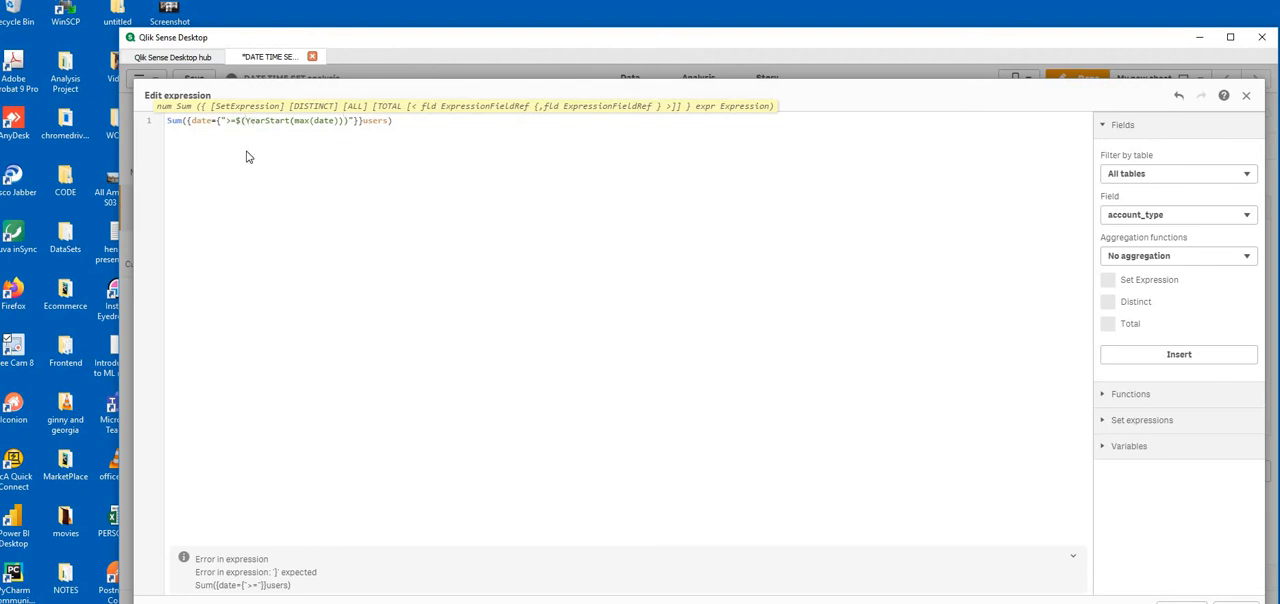
text(=)
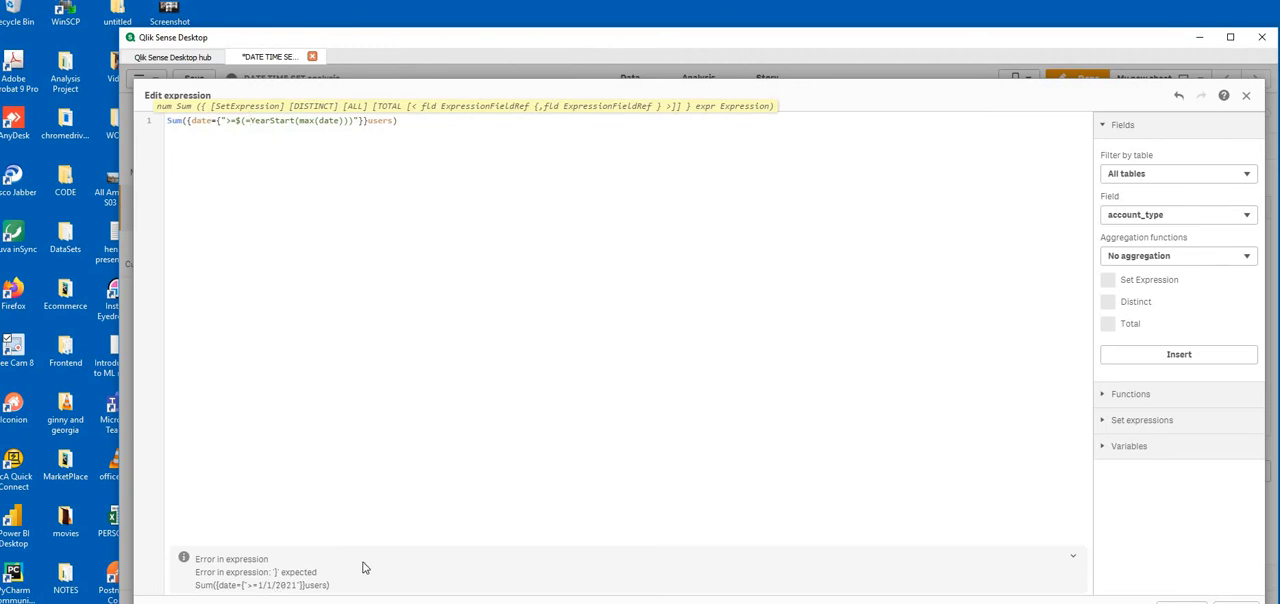
Append the start of the upper date bound, <=$(Date()), right after the YearStart bound inside the quotes
click(354, 122)
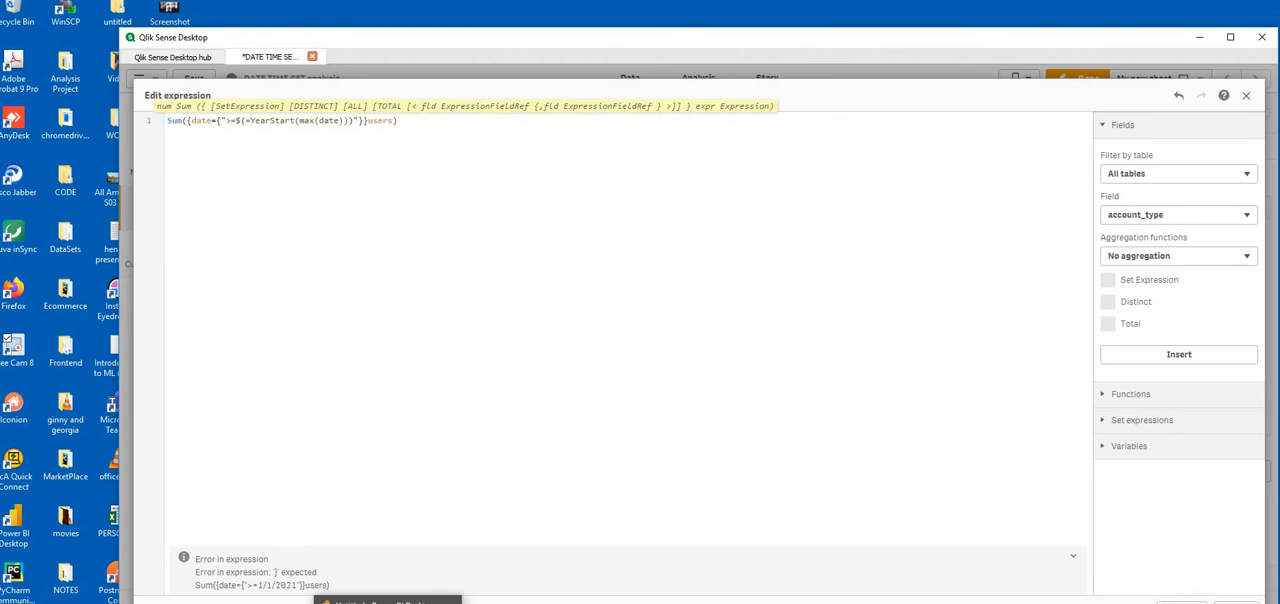
text(<)
text(=)
text($)
text(()
text())
text(Date)
text(()
text())
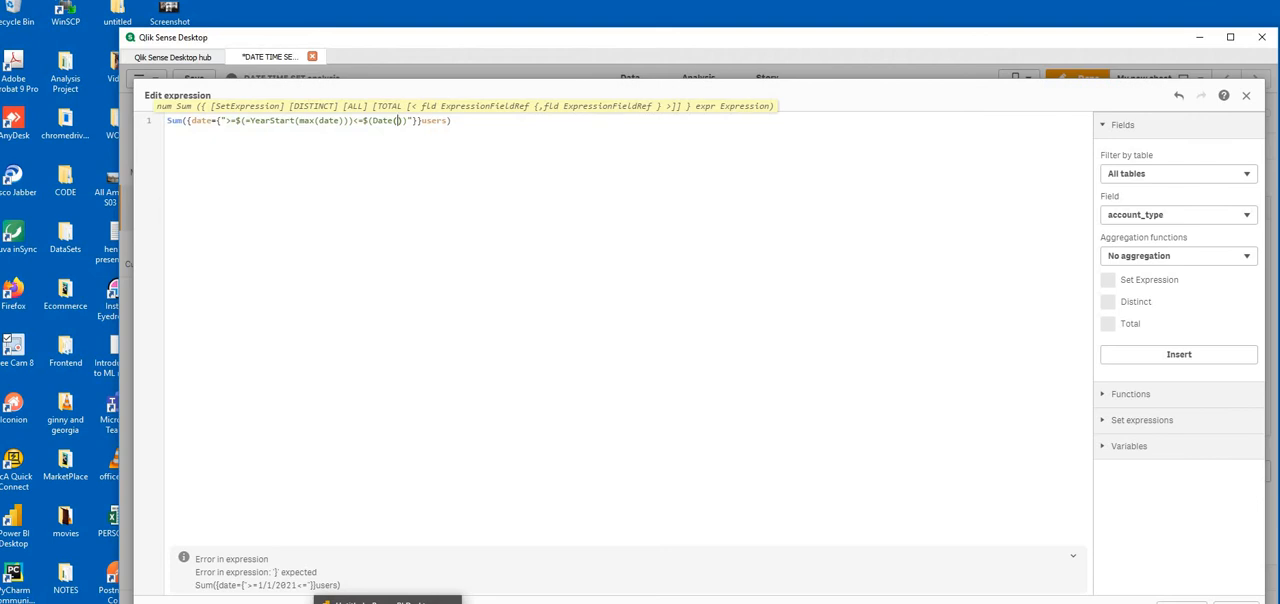
Complete the upper bound as <=$(=Date(max(date))) and apply the expression to the KPI
text(max()date)
click(375, 121)
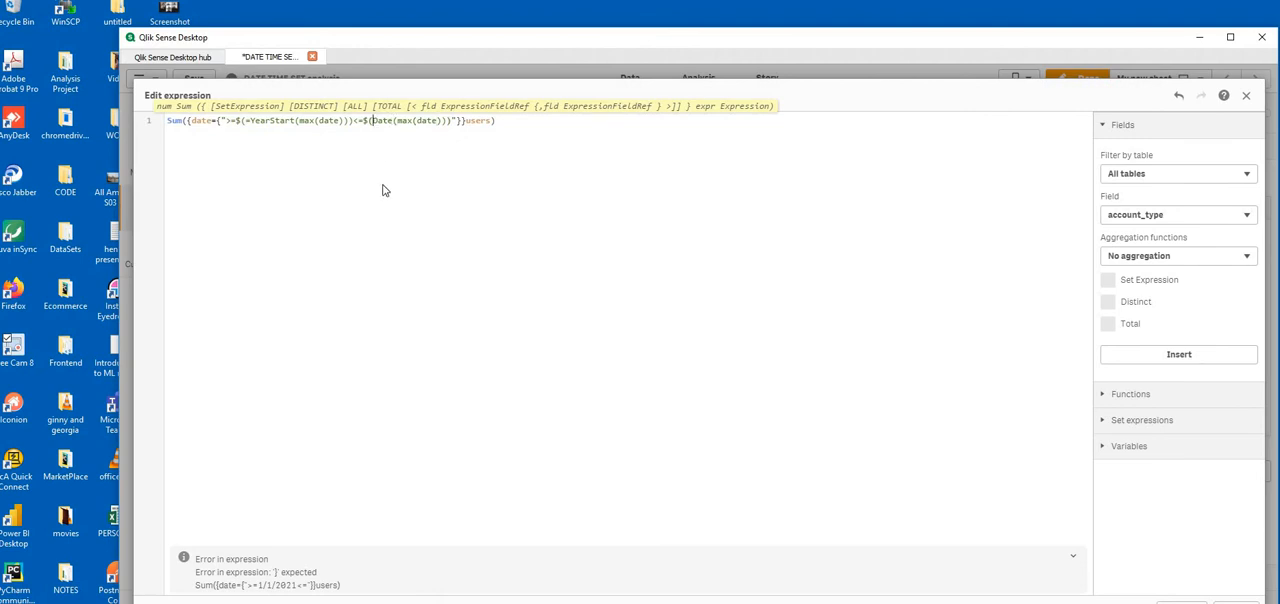
text(=)
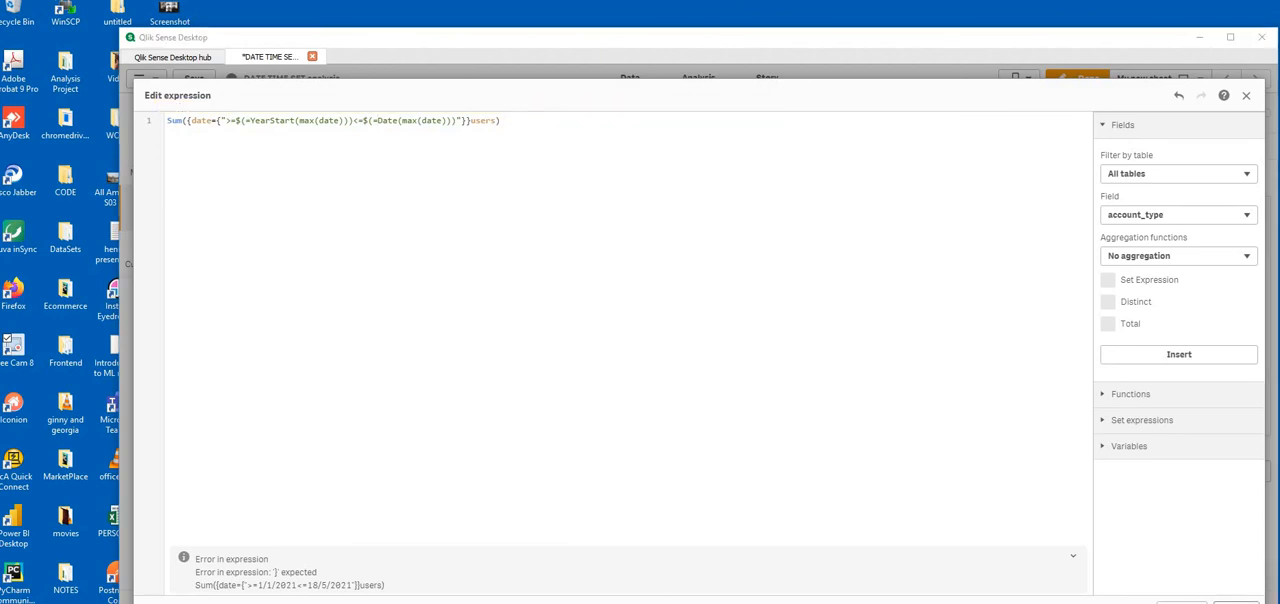
click(1236, 602)
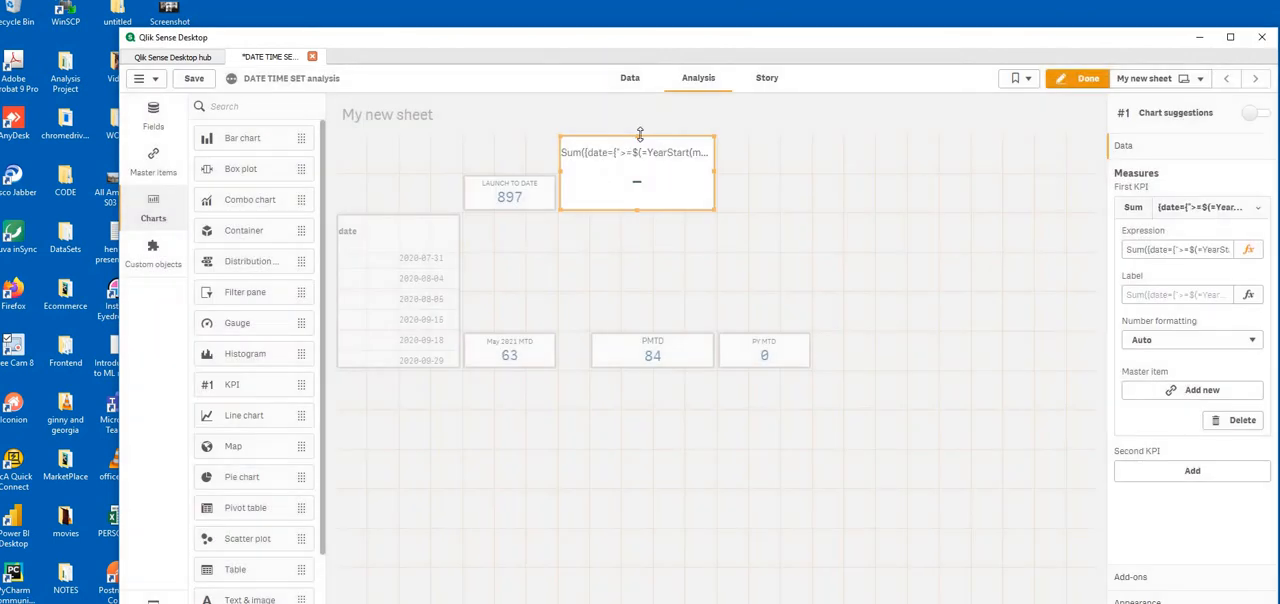
Align the new KPI's top edge with the LAUNCH TO DATE KPI and open its measure expression for editing
drag(640, 133, 647, 176)
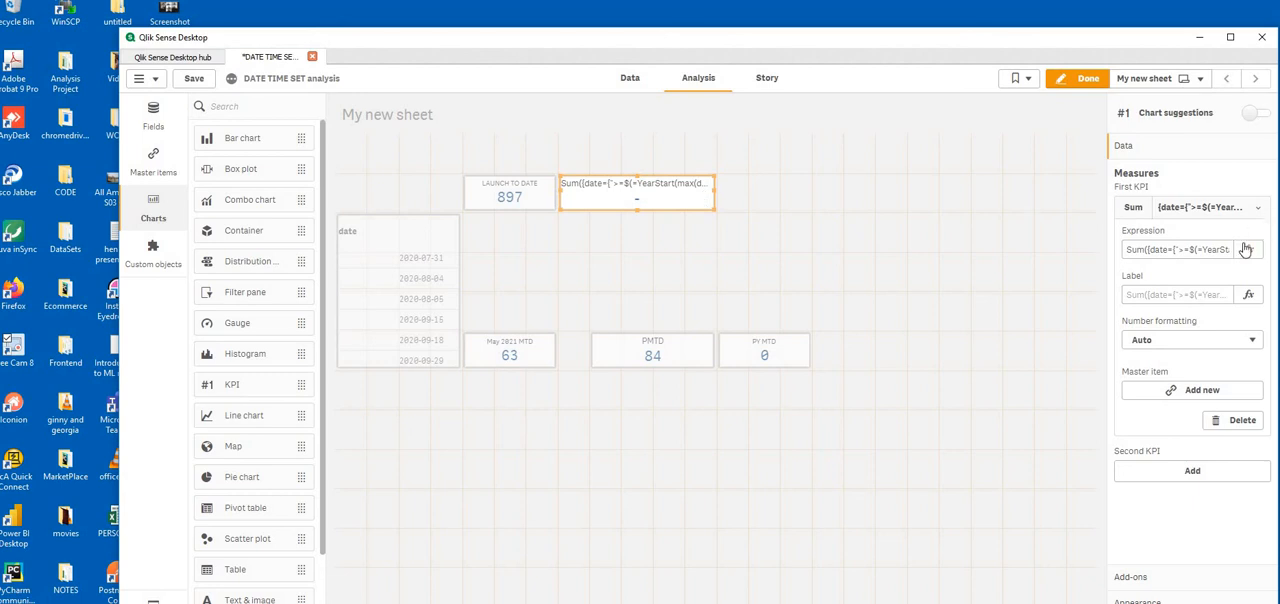
click(1246, 249)
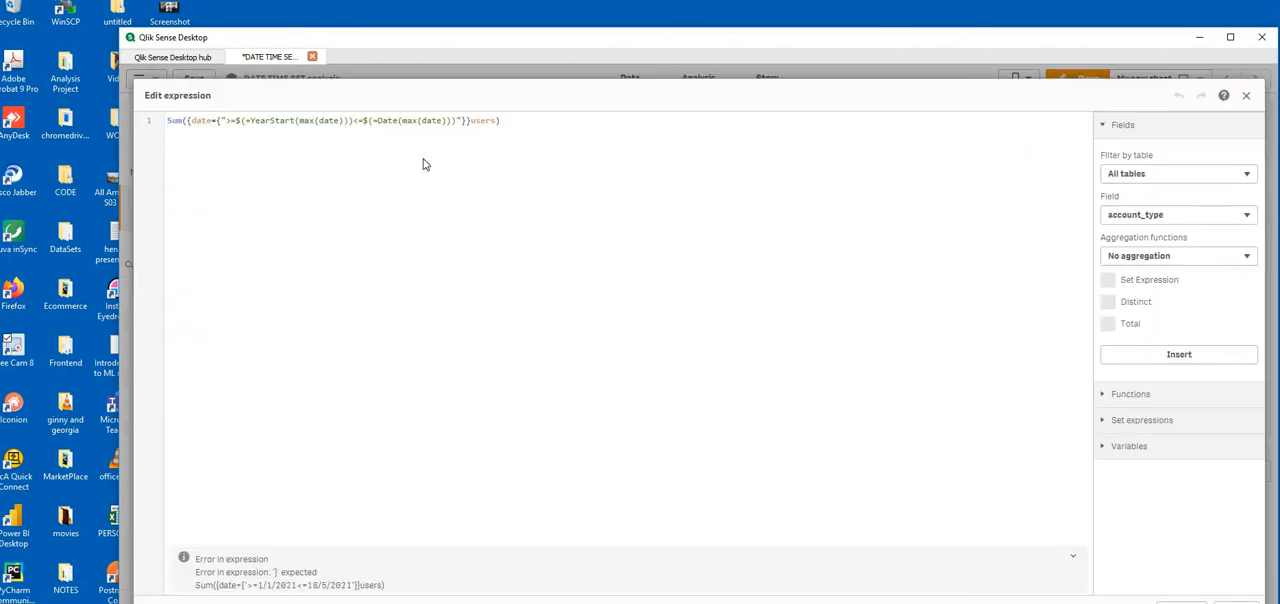
click(214, 121)
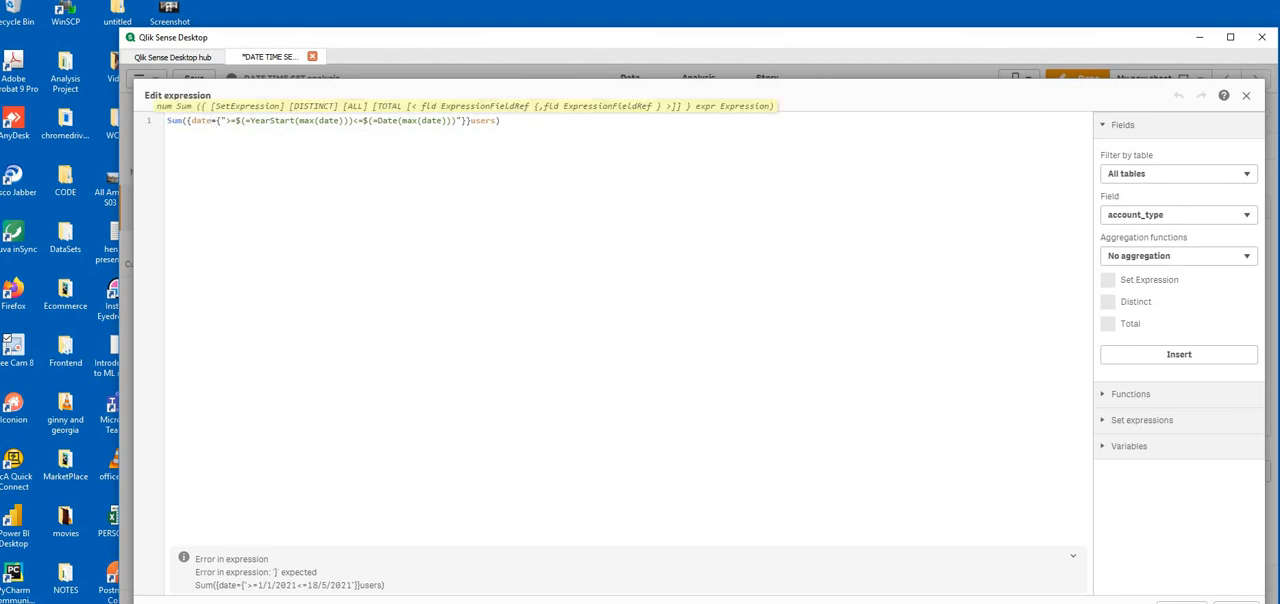
text(,date)
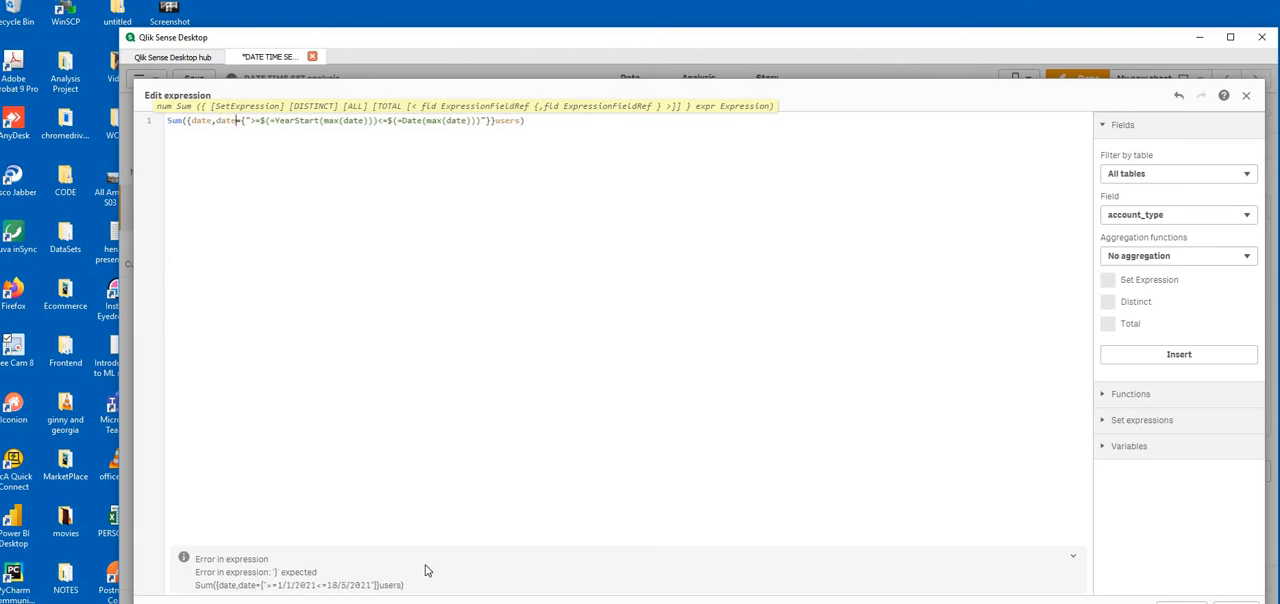
key(BackSpace)
key(BackSpace)
key(BackSpace)
key(BackSpace)
key(BackSpace)
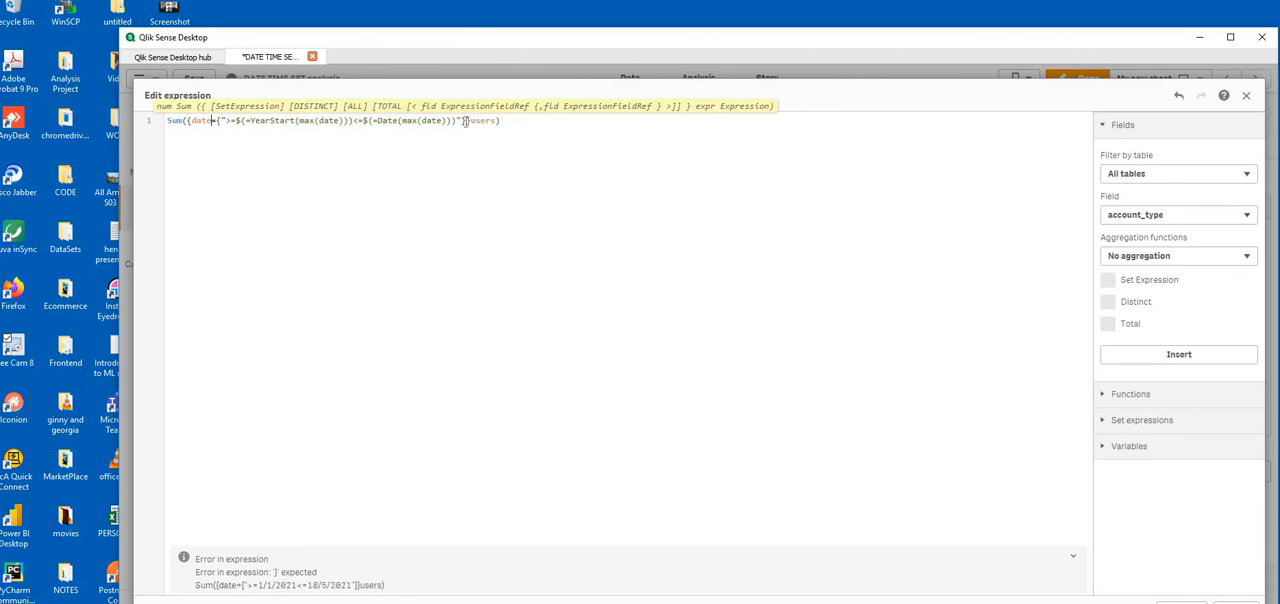
Enclose the date set modifier in angle brackets, {<date={...}>}, and apply the corrected expression
click(190, 120)
text(<)
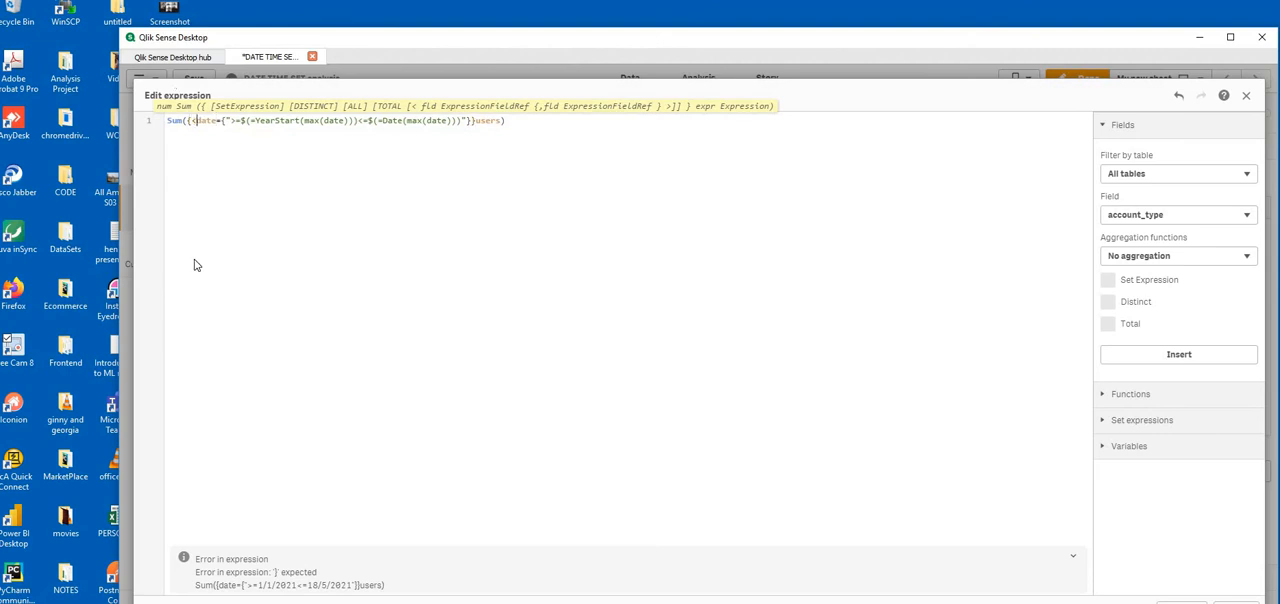
click(465, 120)
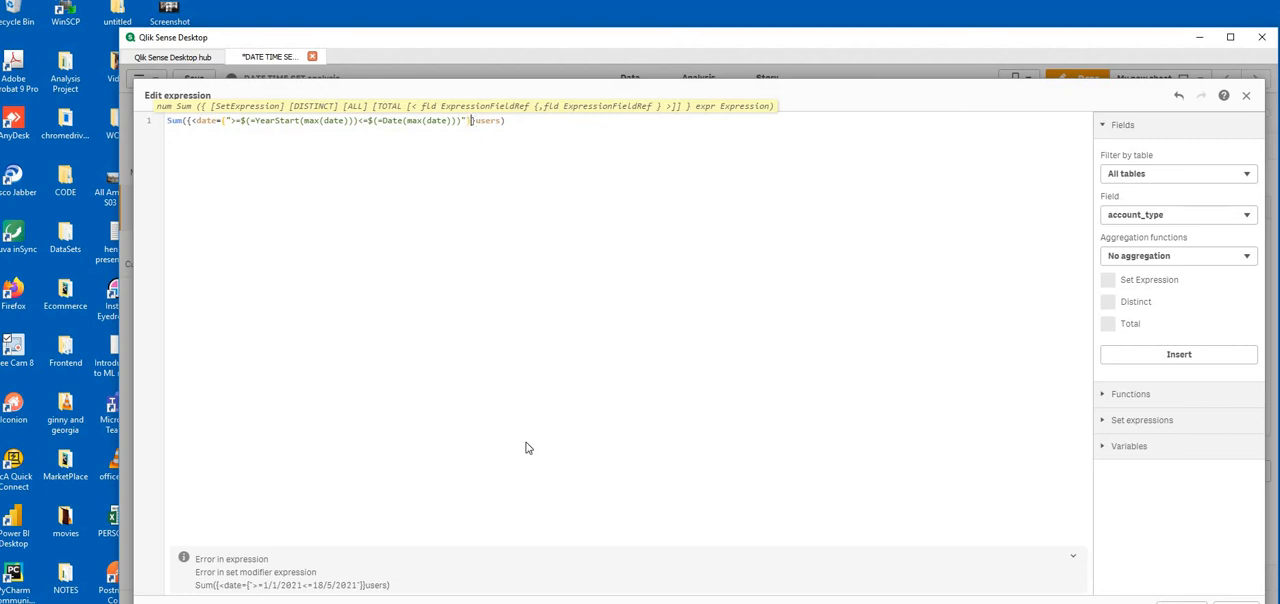
text(}>)
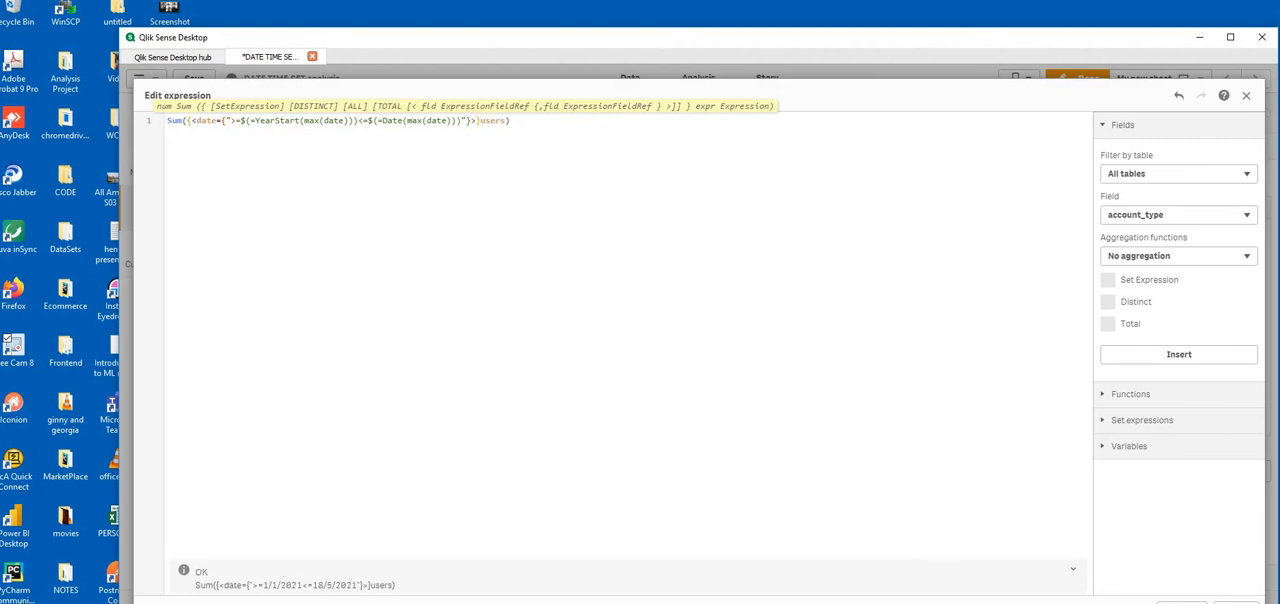
click(1236, 602)
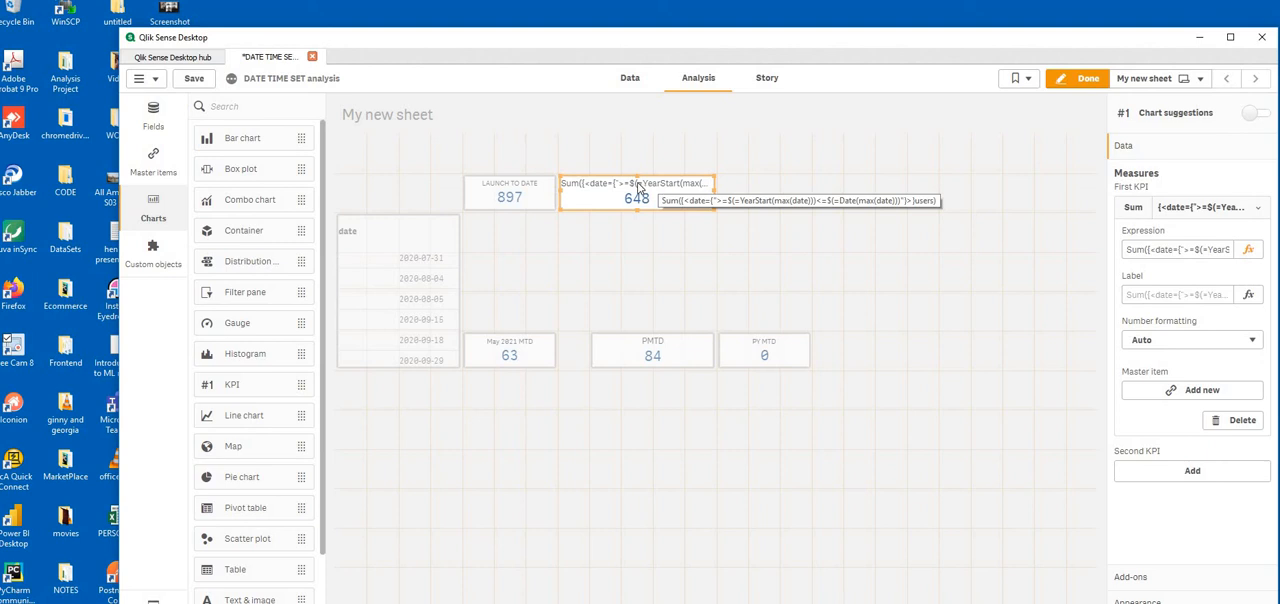
Copy $(=YearStart(max(date))) from the year-to-date KPI's measure expression and paste it in as the KPI's label
click(1195, 215)
click(1200, 214)
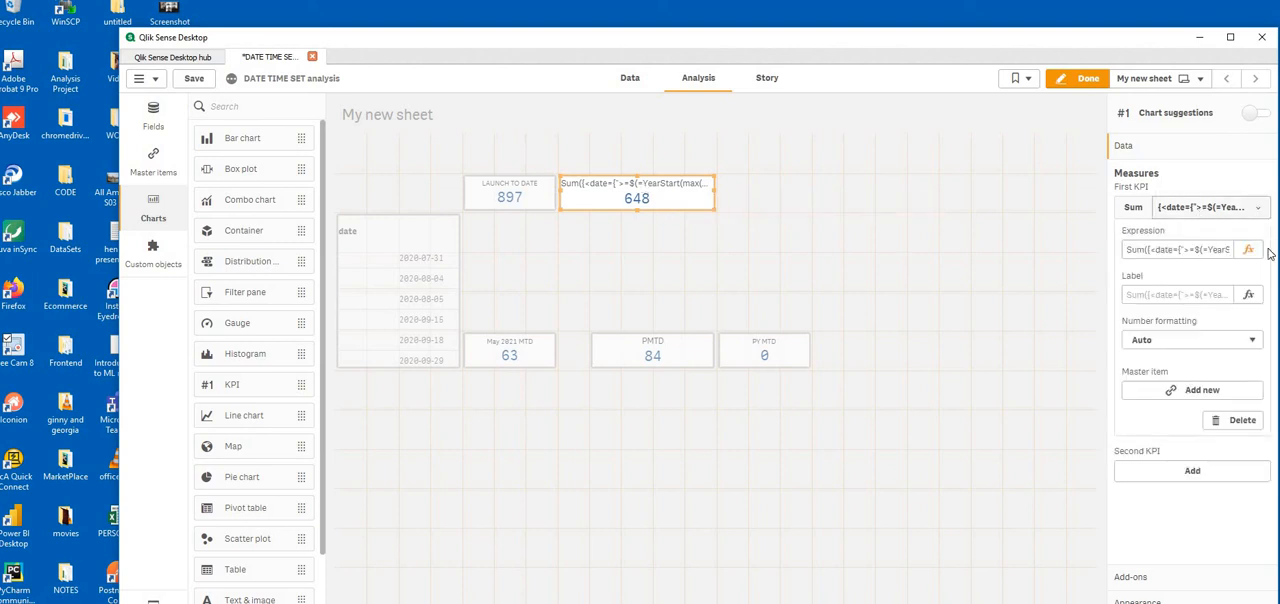
click(1248, 249)
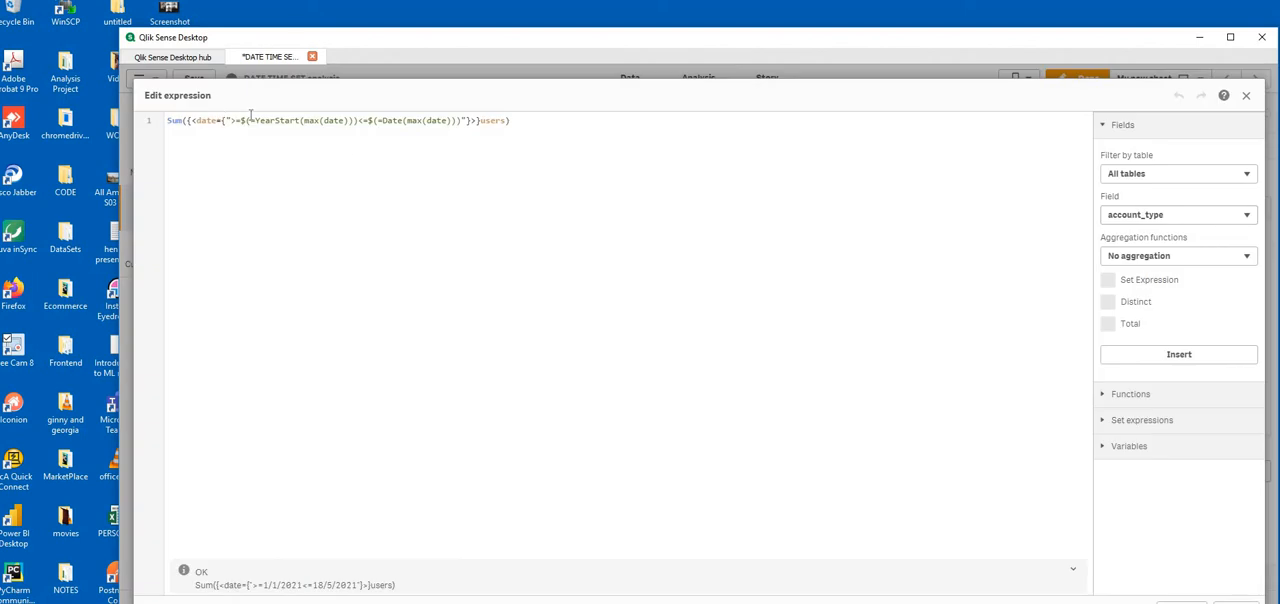
drag(241, 120, 362, 122)
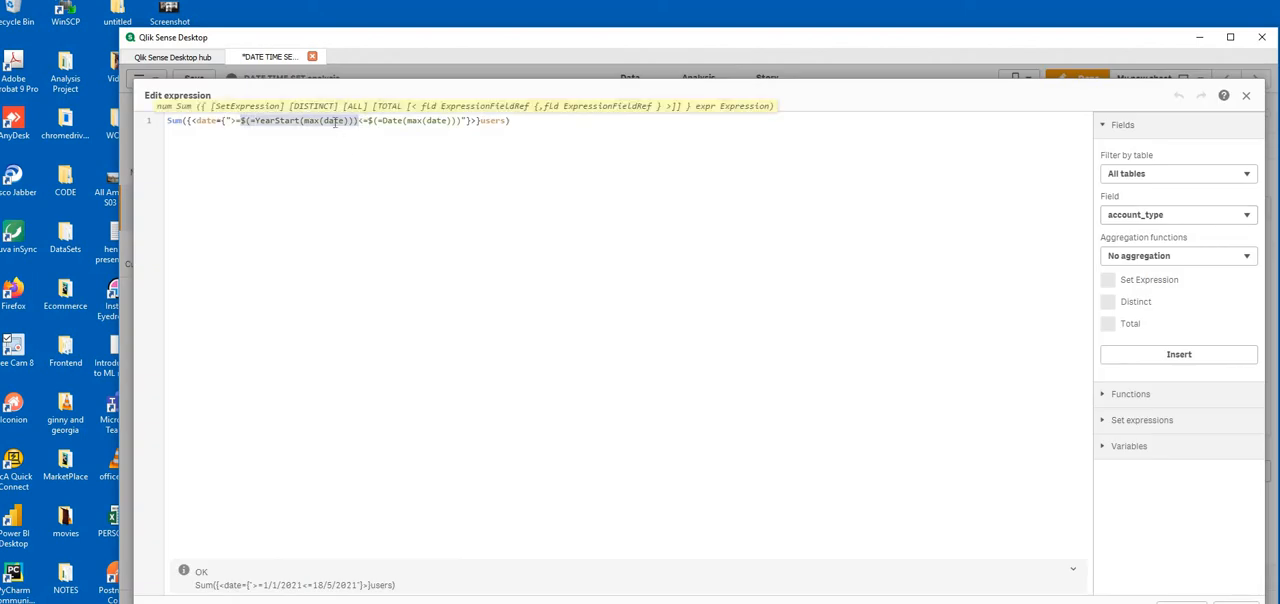
right_click(335, 121)
click(392, 181)
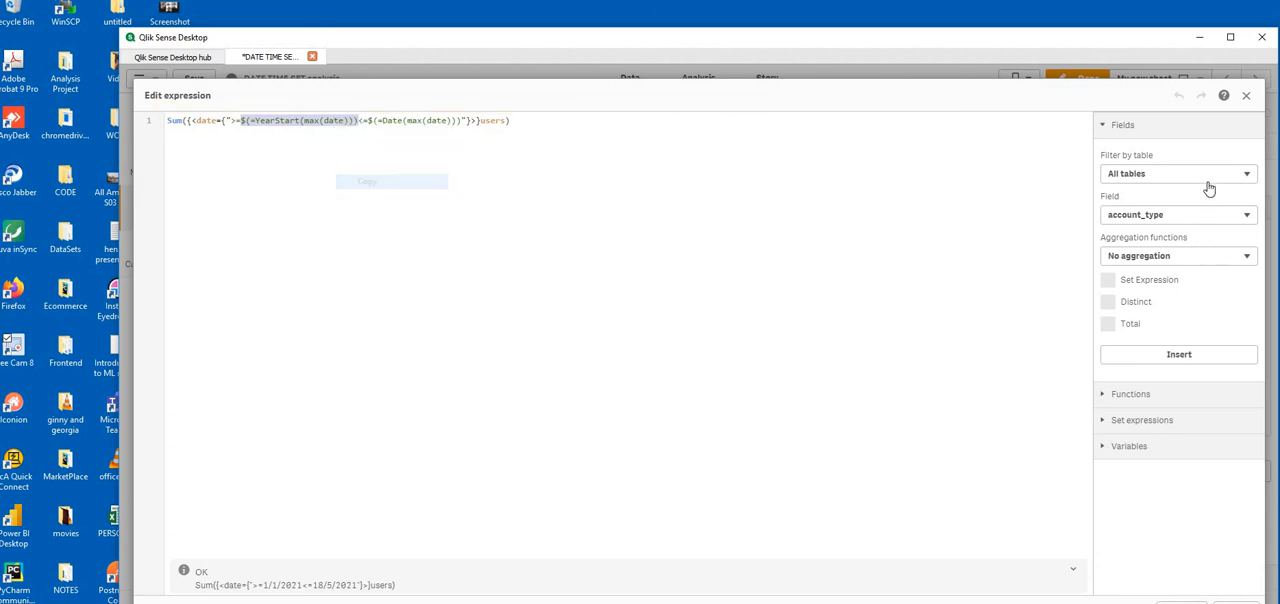
click(1246, 95)
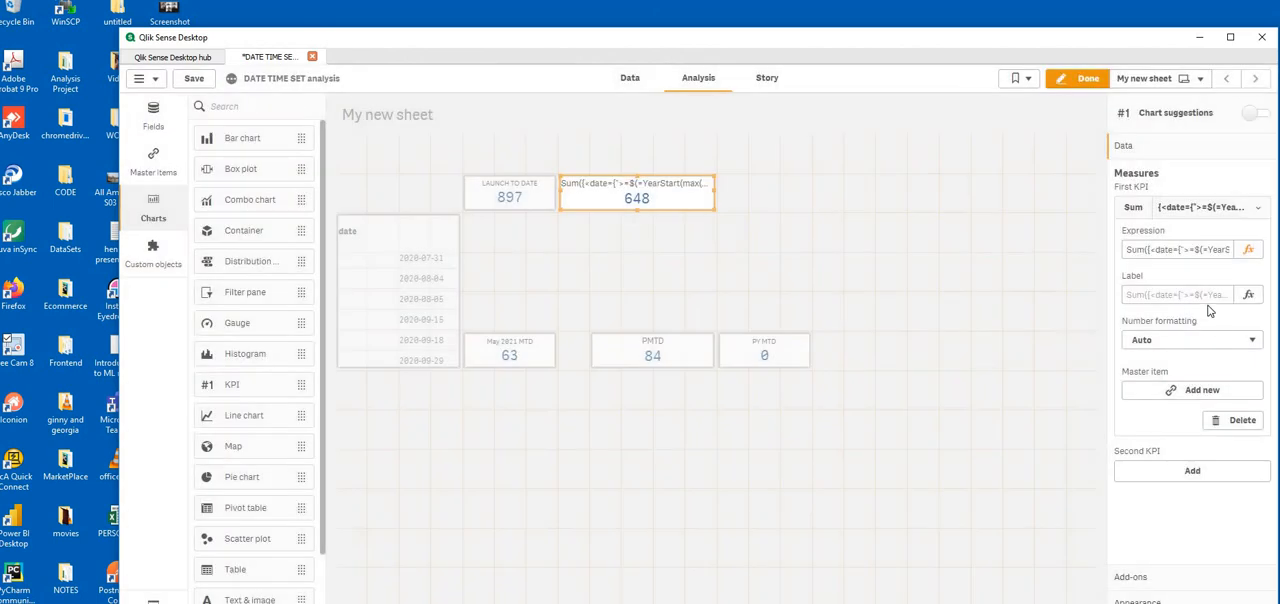
click(1205, 295)
key(ctrl+v)
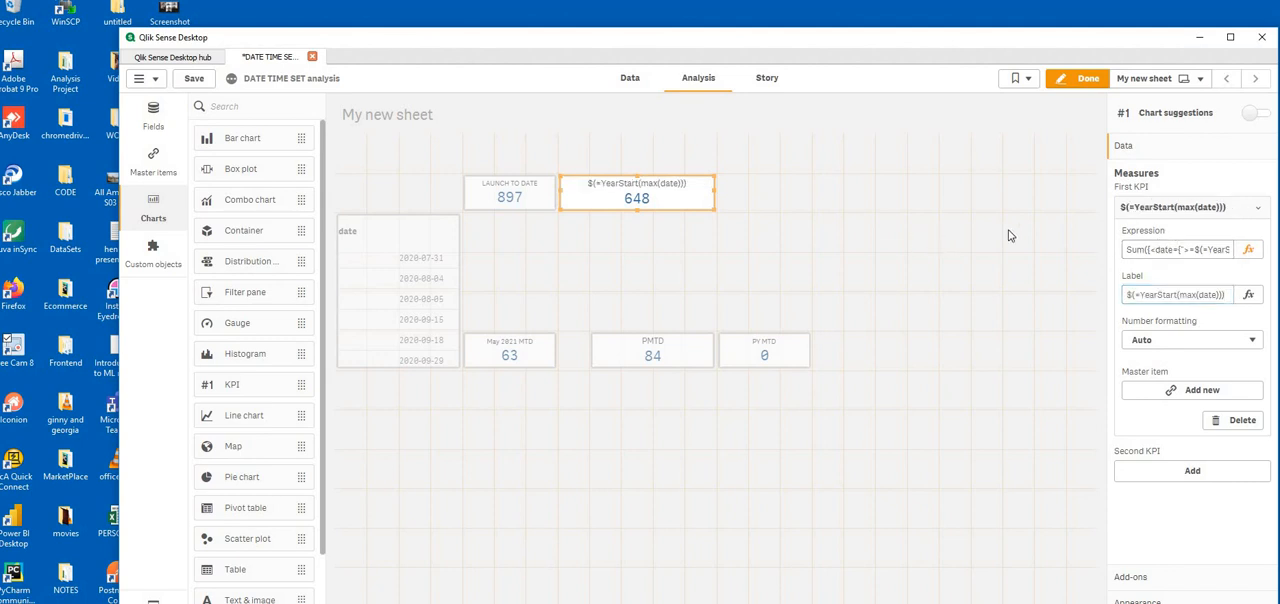
Remove the equals sign and the word Start from the KPI's label, making it $(Year(max(date)))
click(1139, 295)
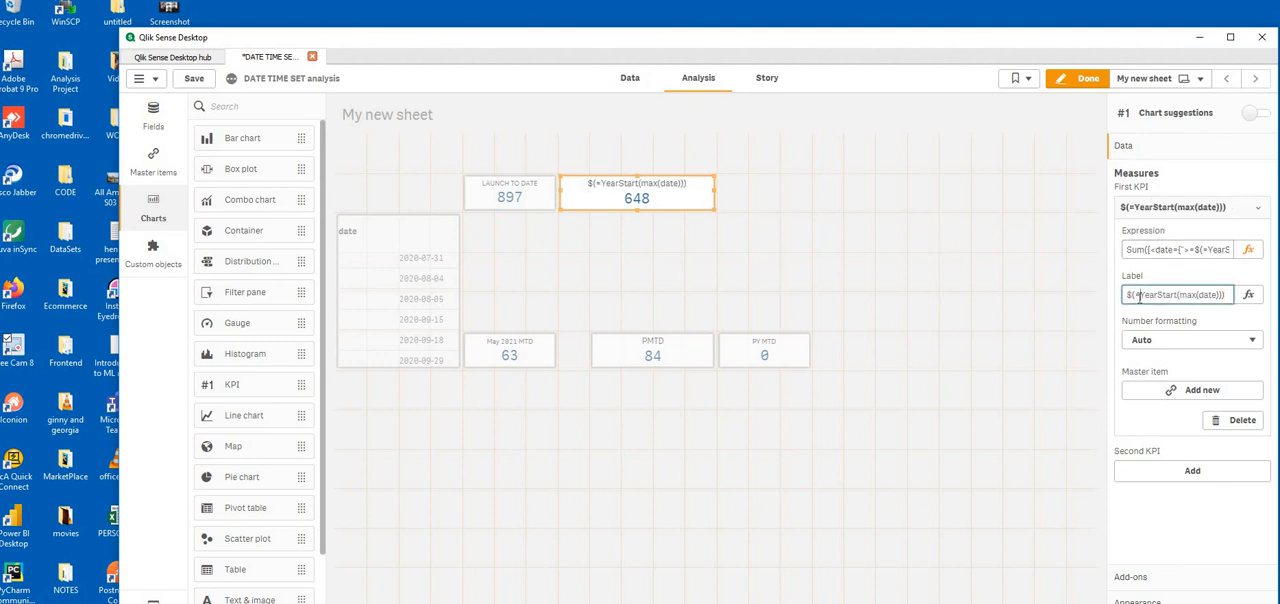
key(BackSpace)
click(725, 251)
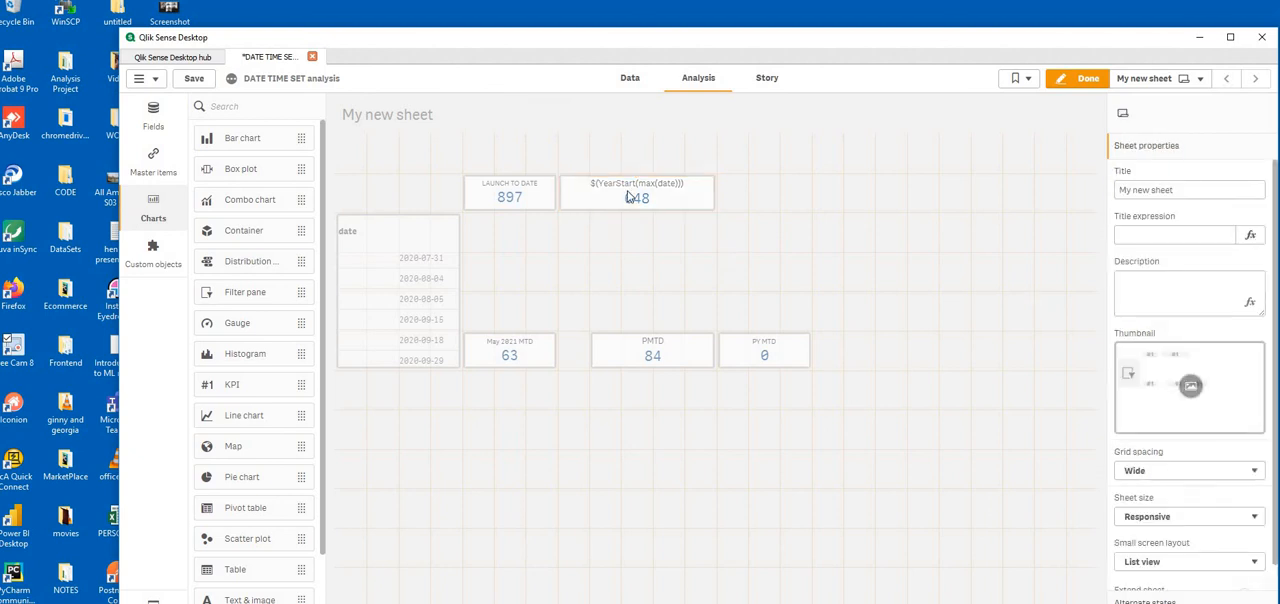
click(665, 199)
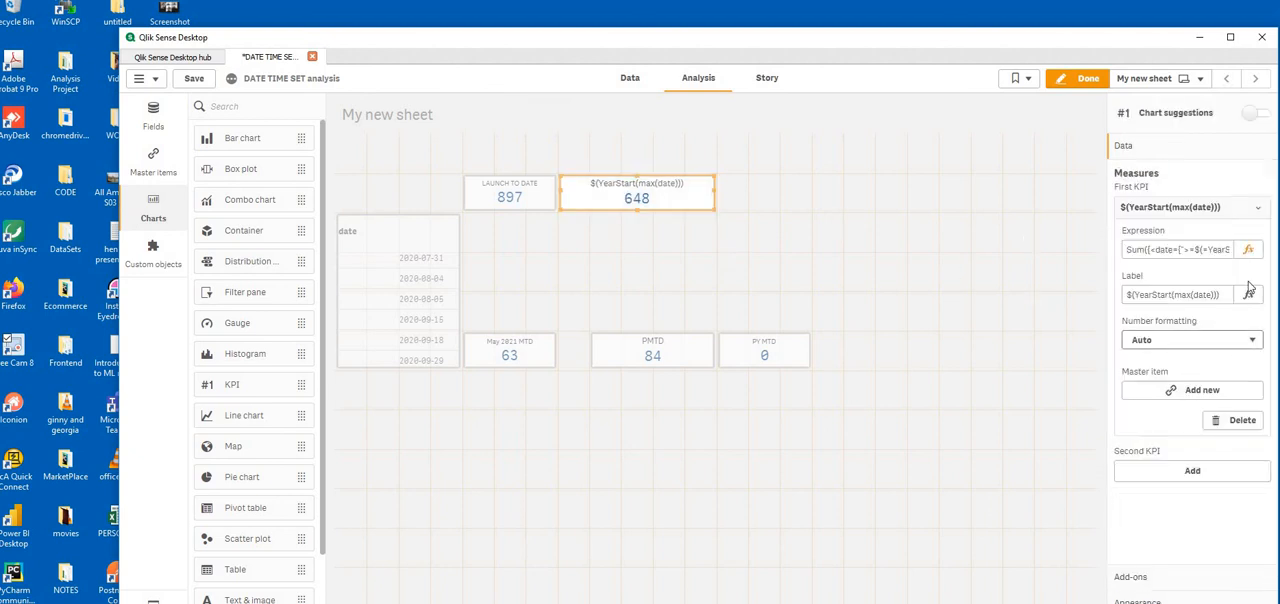
click(1174, 294)
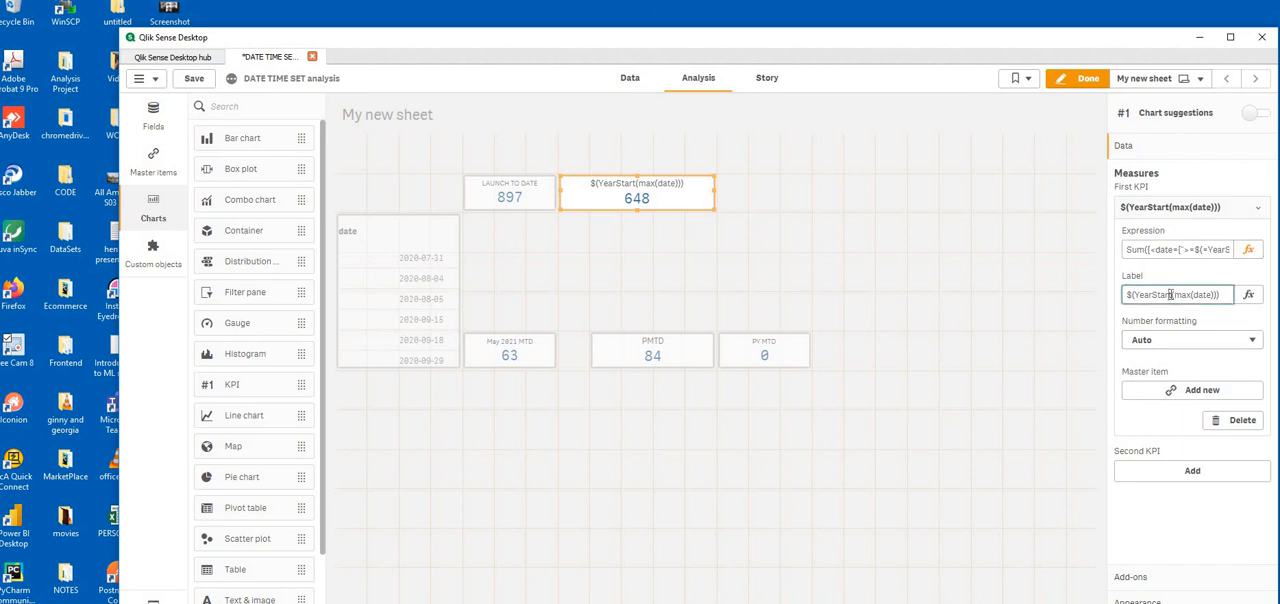
drag(1172, 294, 1153, 294)
key(BackSpace)
Change the label expression to =$(=Year(max(date))) in the expression editor and apply it to the KPI
click(1208, 317)
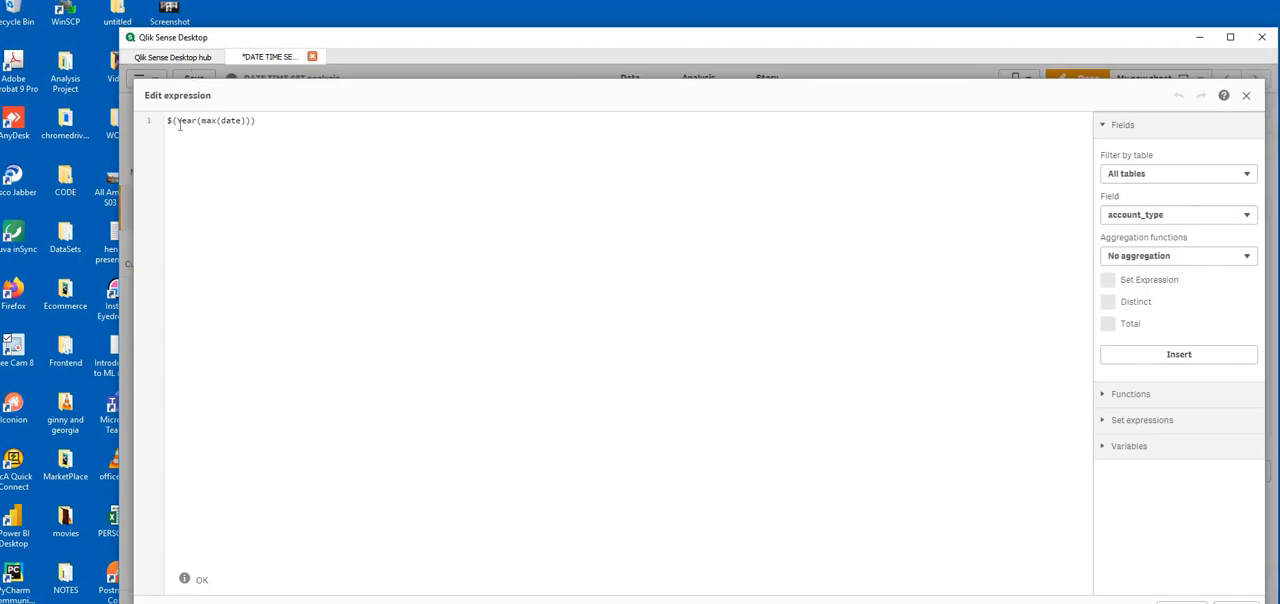
click(179, 122)
text(=)
click(1237, 602)
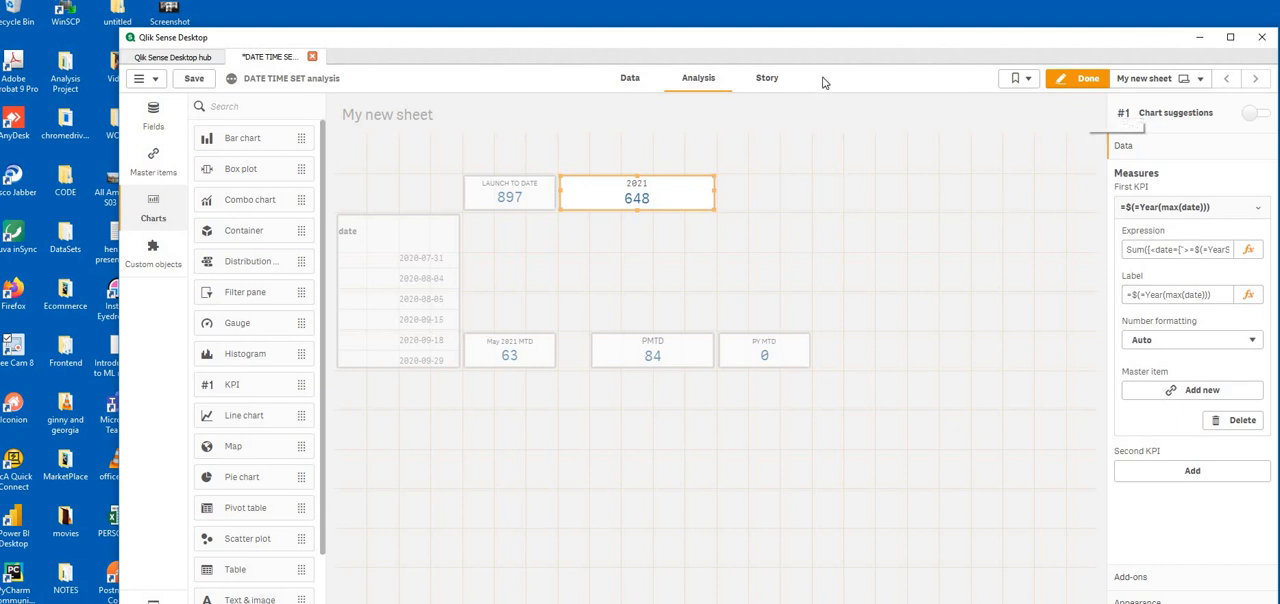
Finish editing the sheet and test the KPIs by selecting and deselecting 2020-07-31 in the date filter
click(1080, 80)
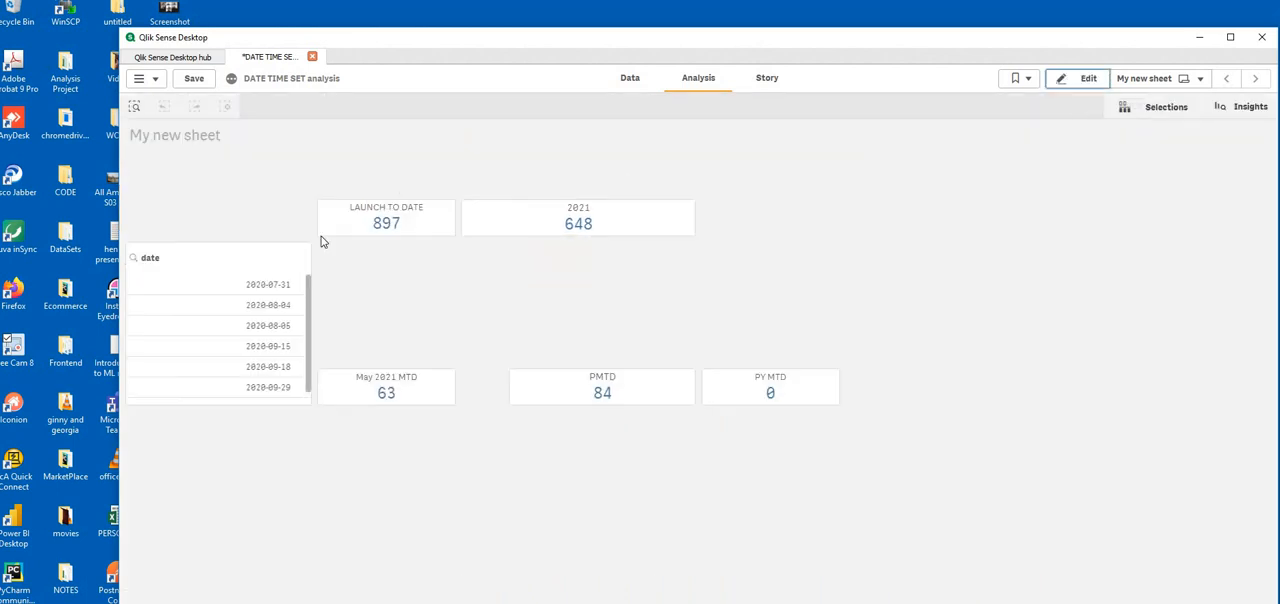
click(270, 286)
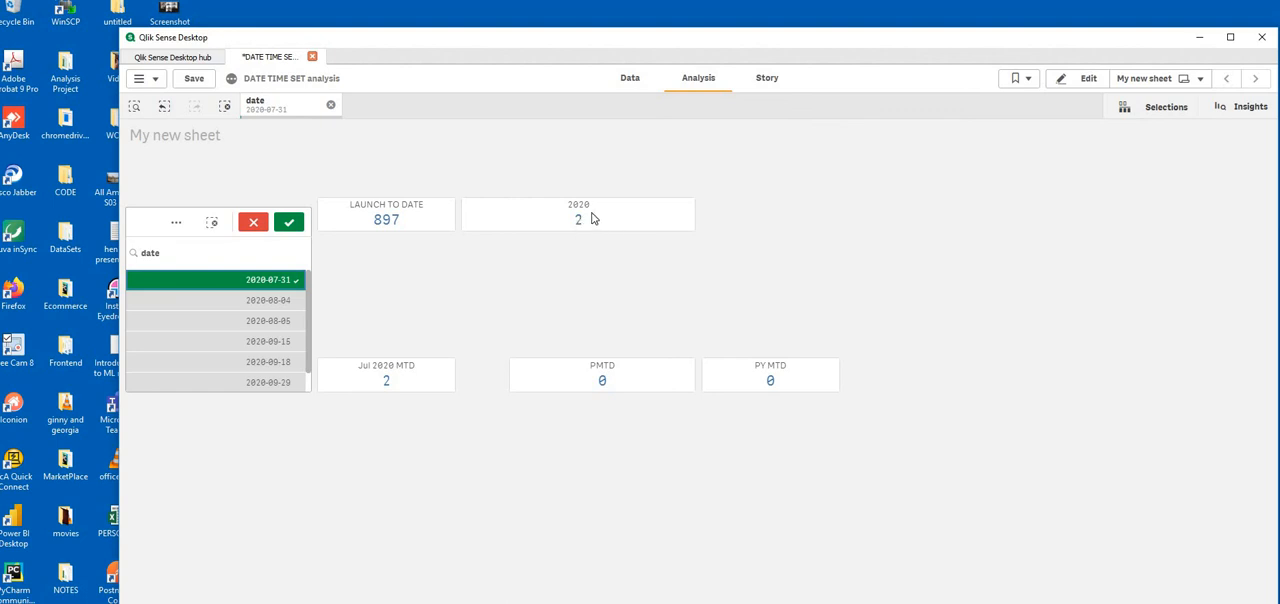
click(265, 288)
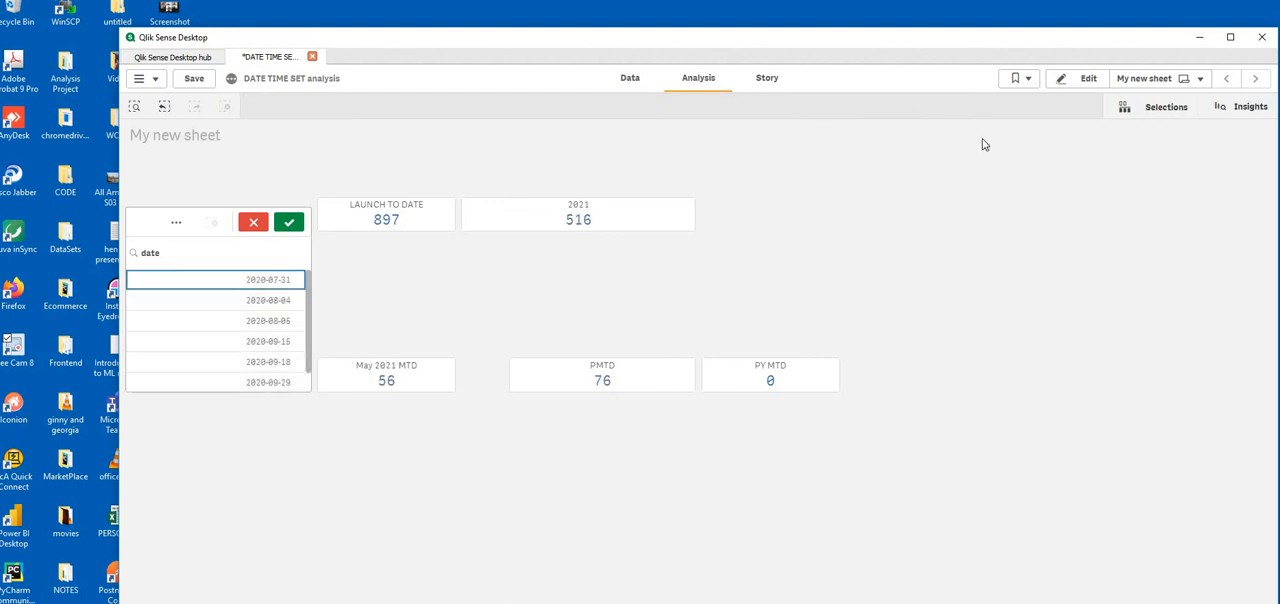
click(147, 574)
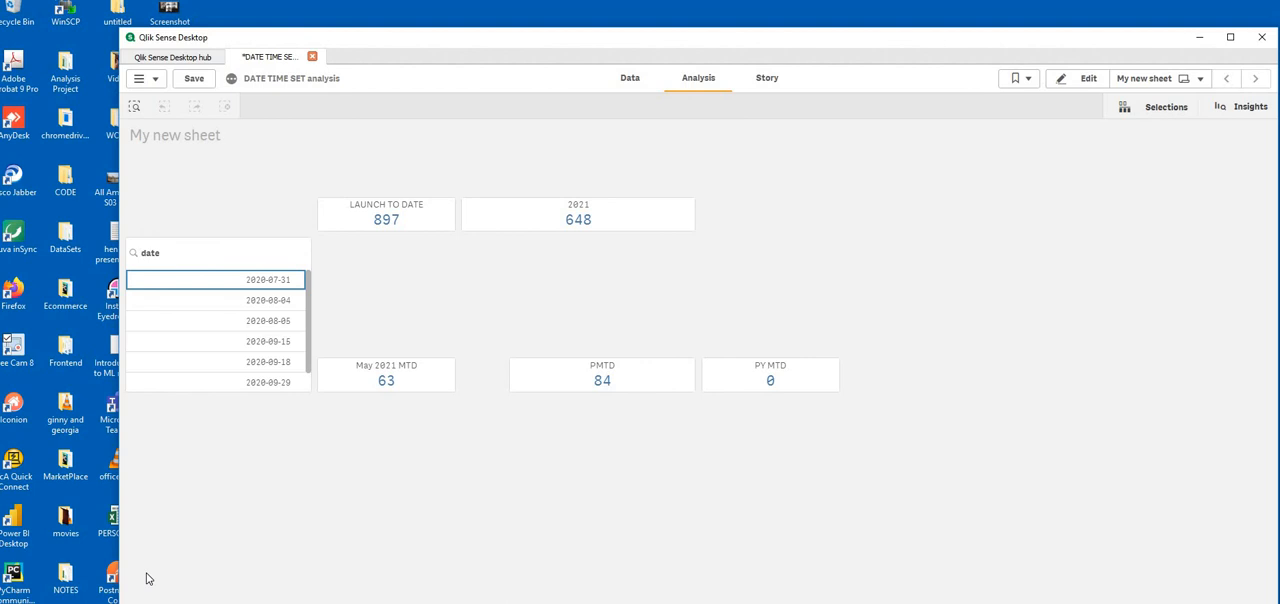